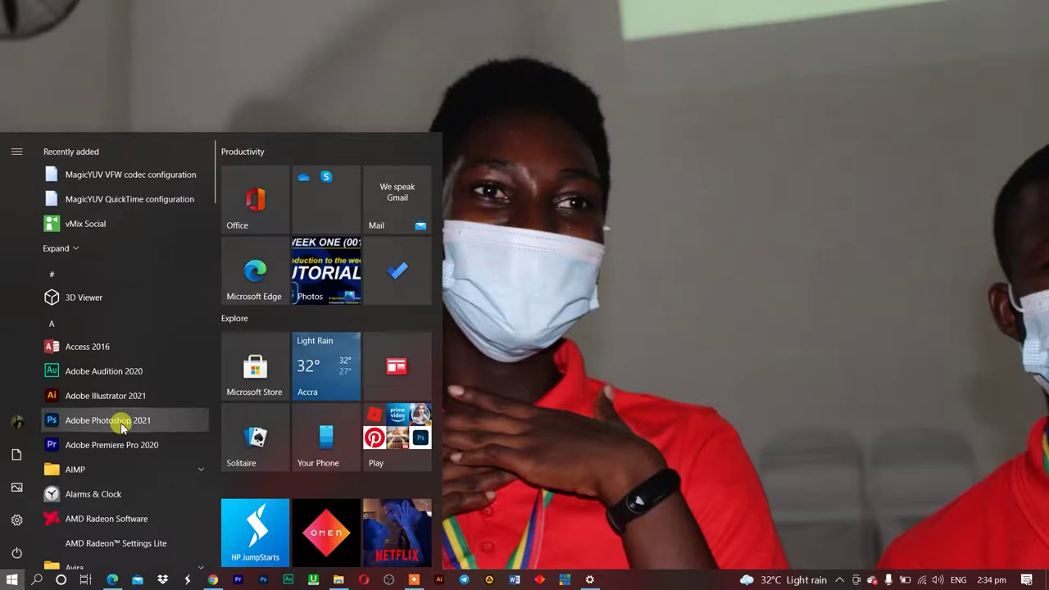
- Unpin Adobe Photoshop 2021 from the Windows taskbar and pin it there again
{"action": "right_click", "coordinate": [121, 422]}
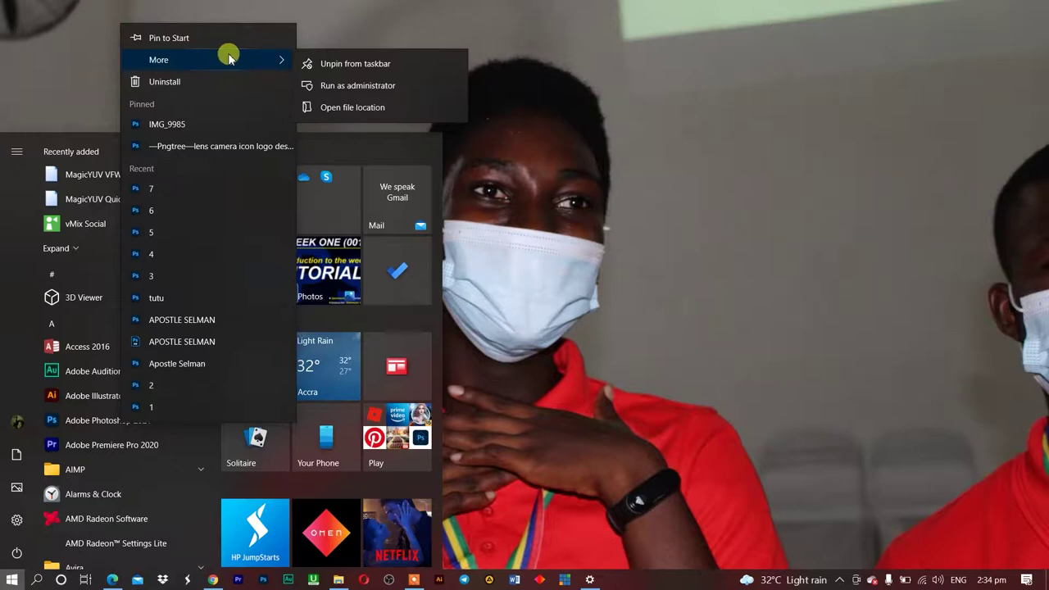
{"action": "left_click", "coordinate": [305, 72]}
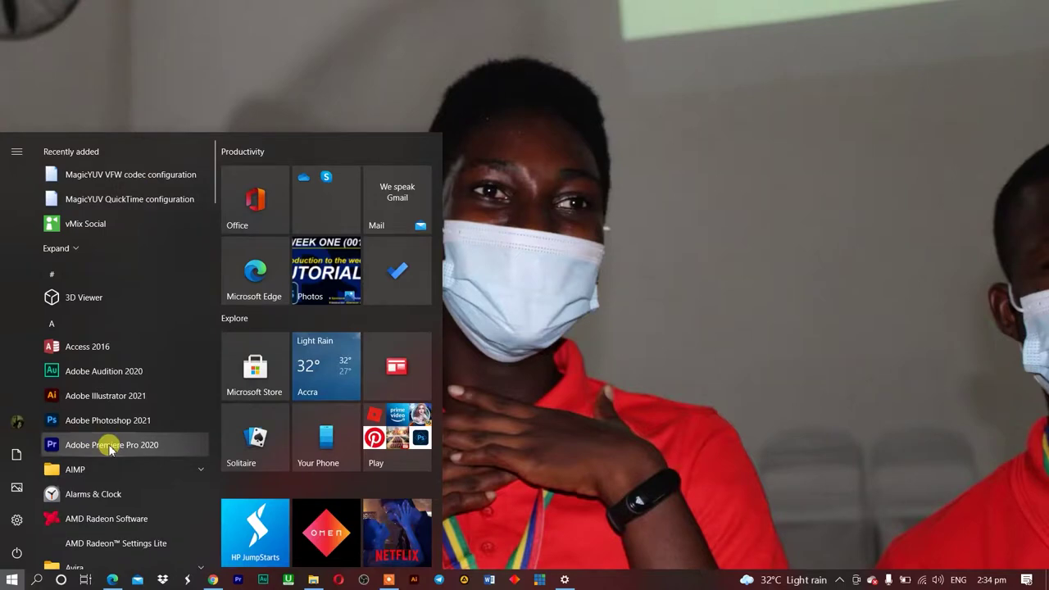
{"action": "right_click", "coordinate": [136, 420]}
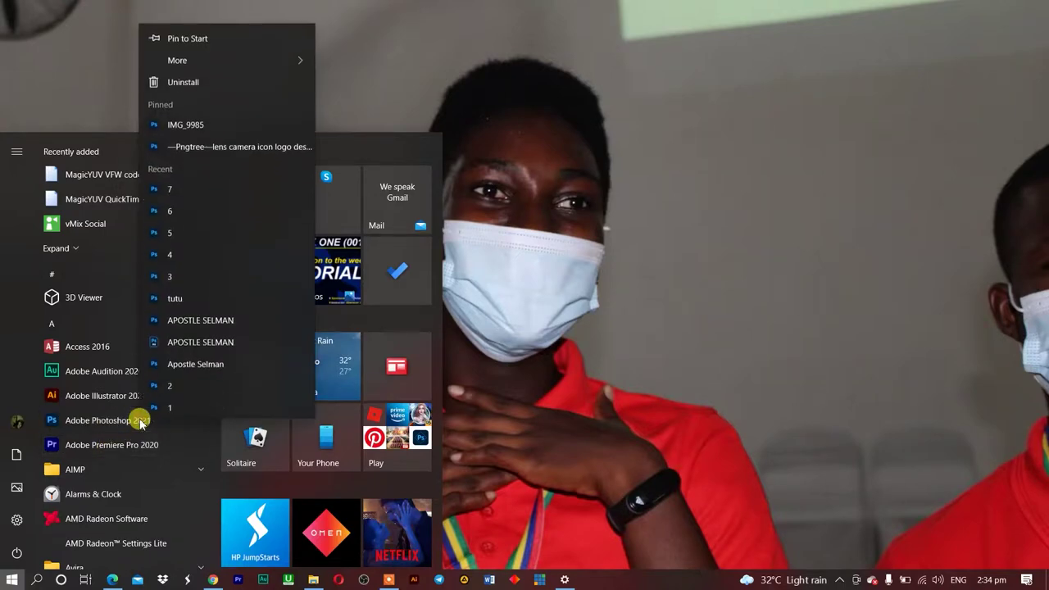
{"action": "mouse_move", "coordinate": [287, 54]}
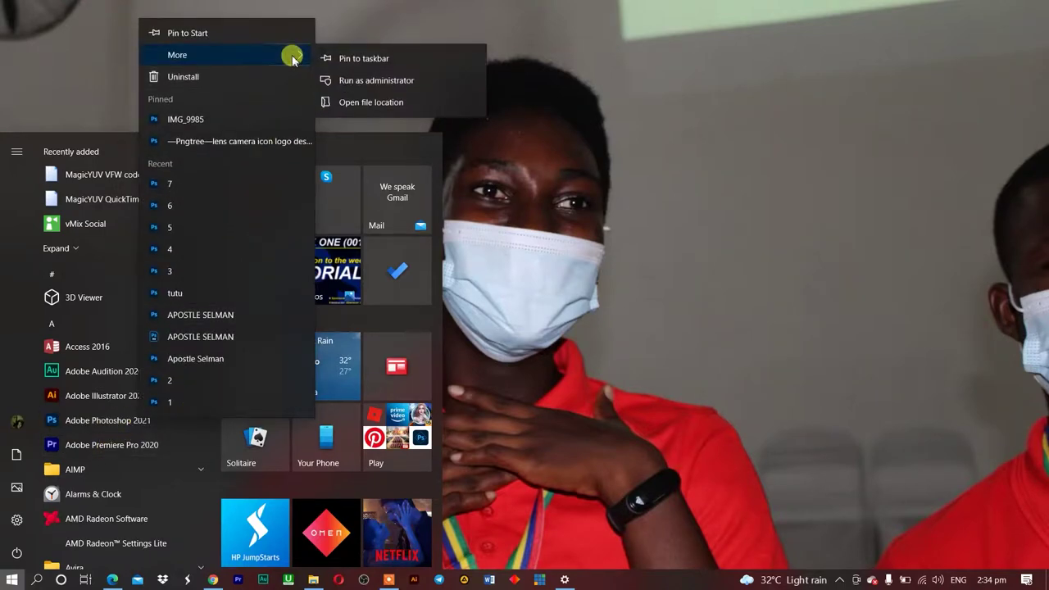
{"action": "left_click", "coordinate": [351, 59]}
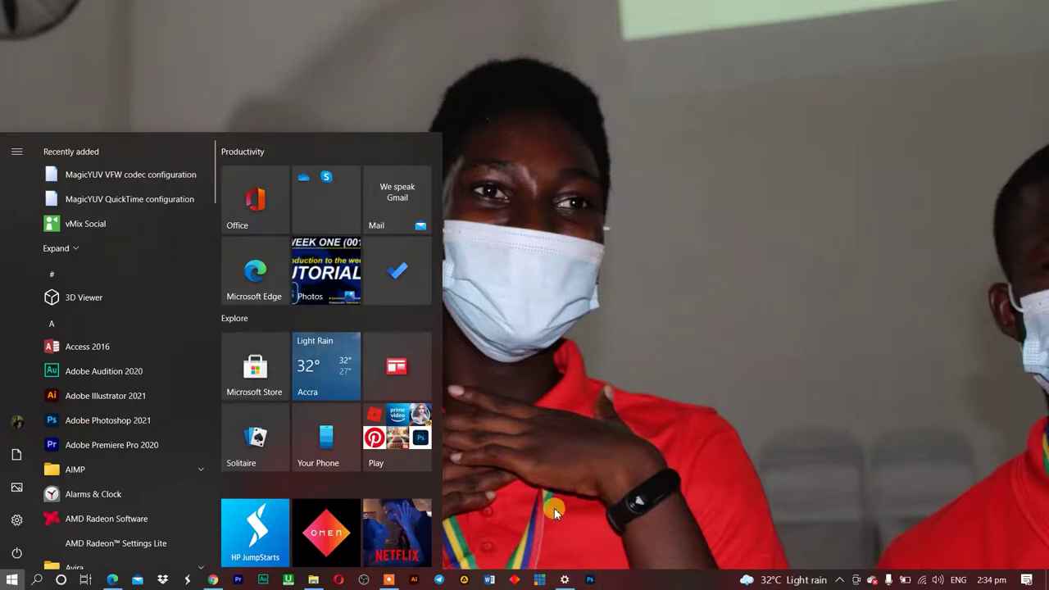
{"action": "left_click", "coordinate": [608, 354]}
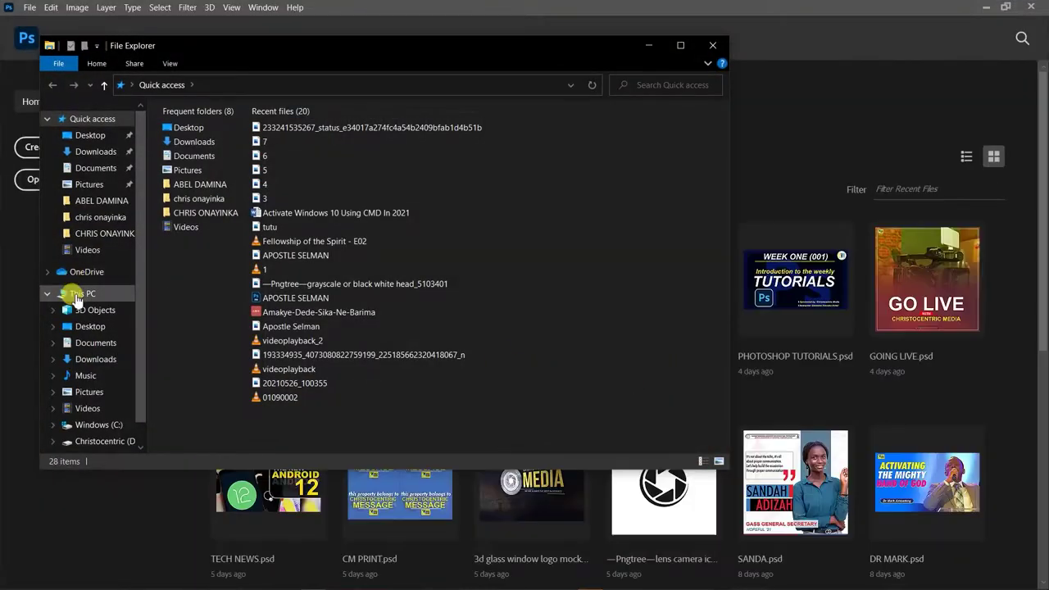
- View the folders and drives under This PC in File Explorer and close its window
{"action": "left_click", "coordinate": [75, 296]}
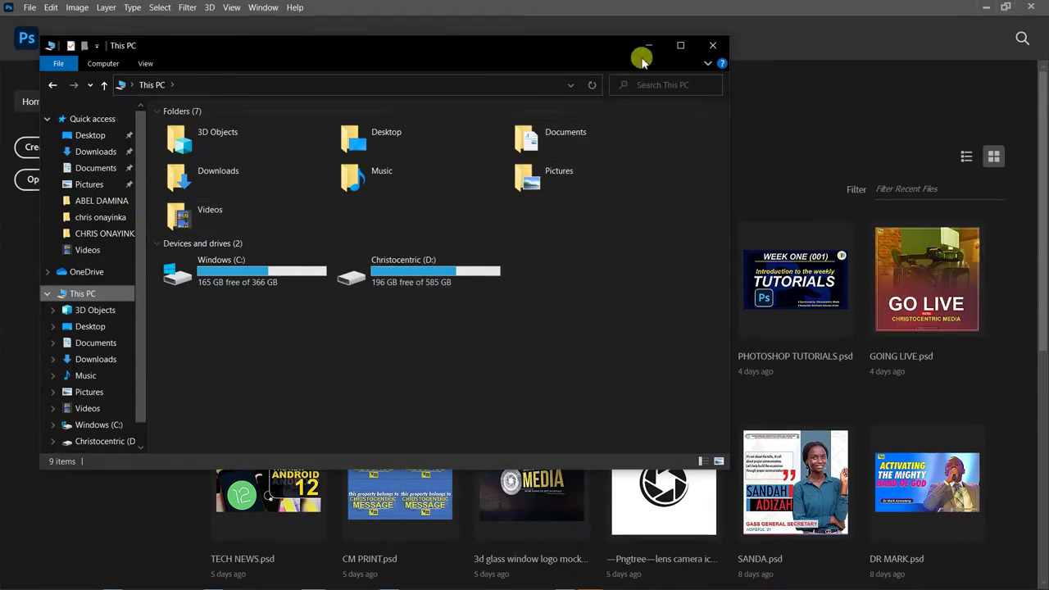
{"action": "left_click", "coordinate": [710, 45]}
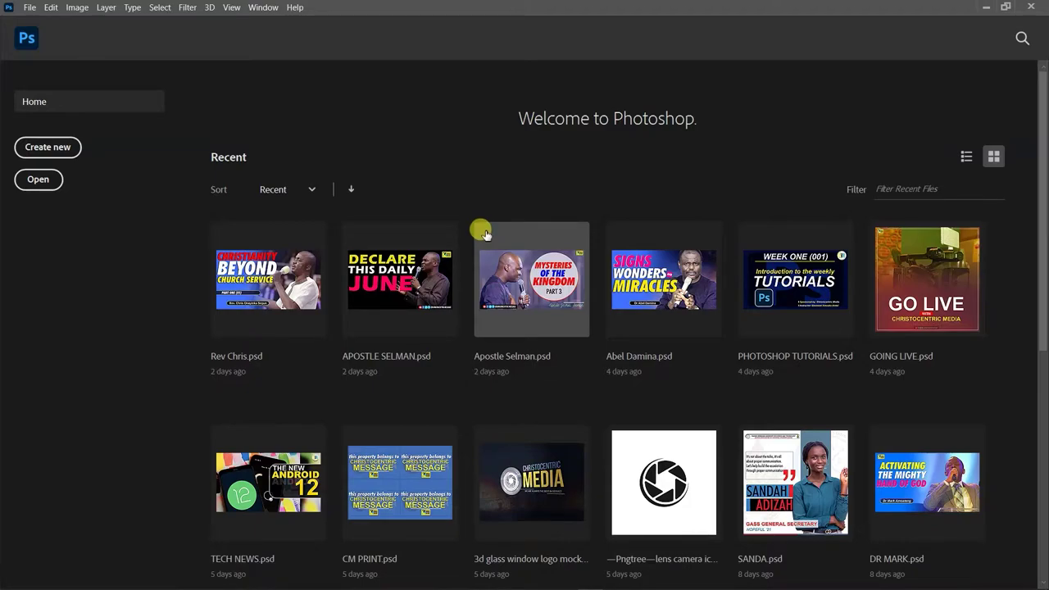
- Look over the recent files on the home screen and clear the recent file list
{"action": "scroll", "coordinate": [516, 283], "scroll_direction": "down", "scroll_amount": 5}
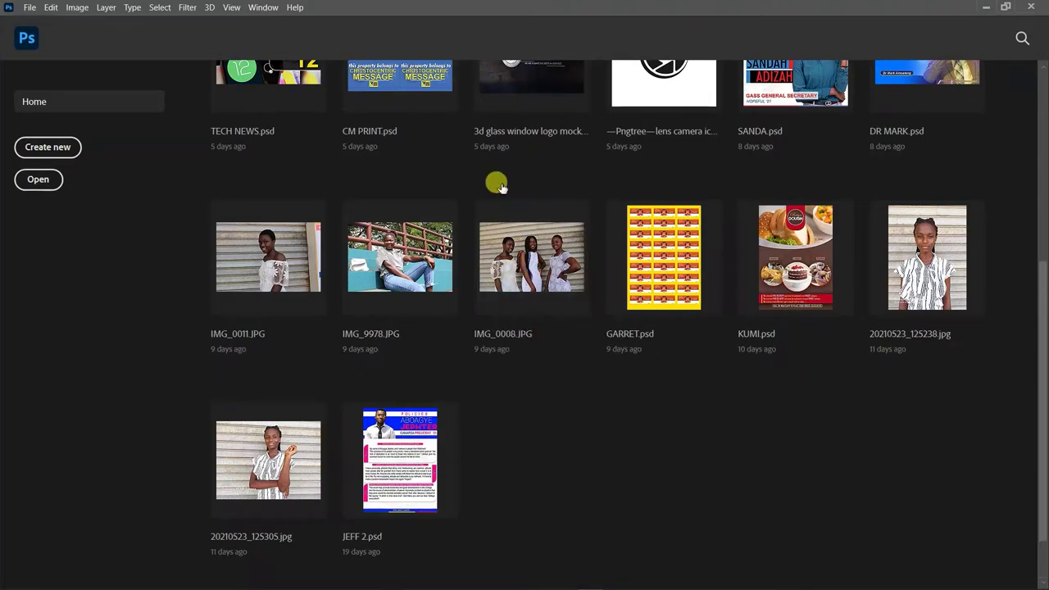
{"action": "scroll", "coordinate": [500, 185], "scroll_direction": "up", "scroll_amount": 5}
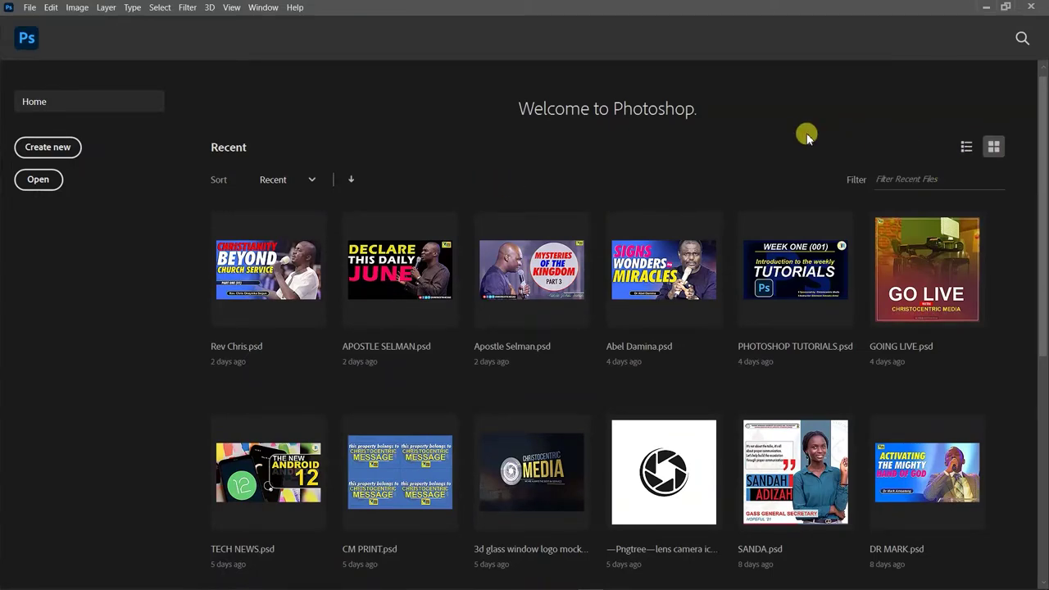
{"action": "left_click", "coordinate": [29, 7]}
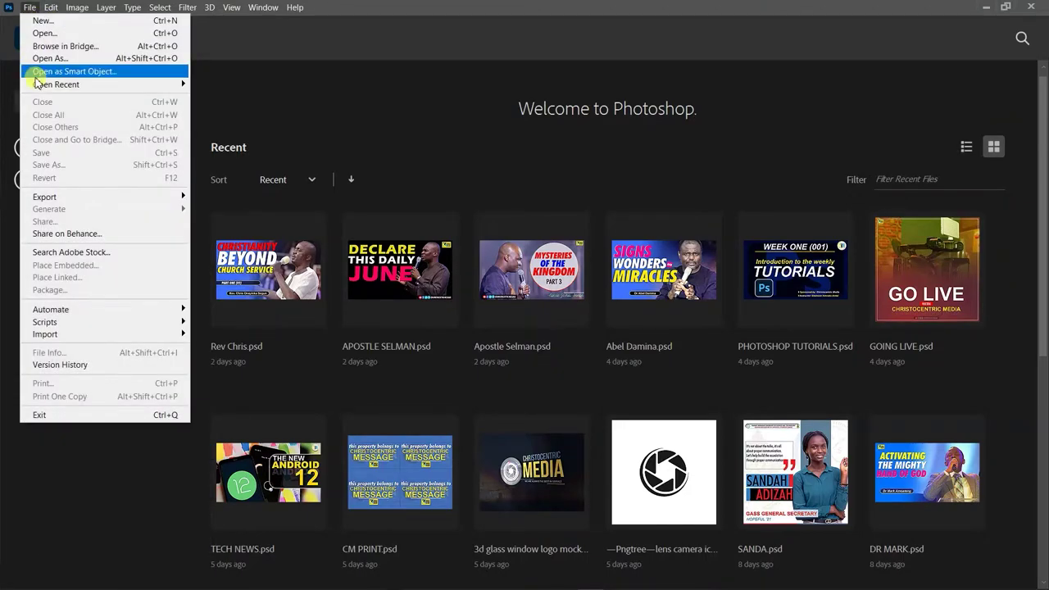
{"action": "mouse_move", "coordinate": [41, 85]}
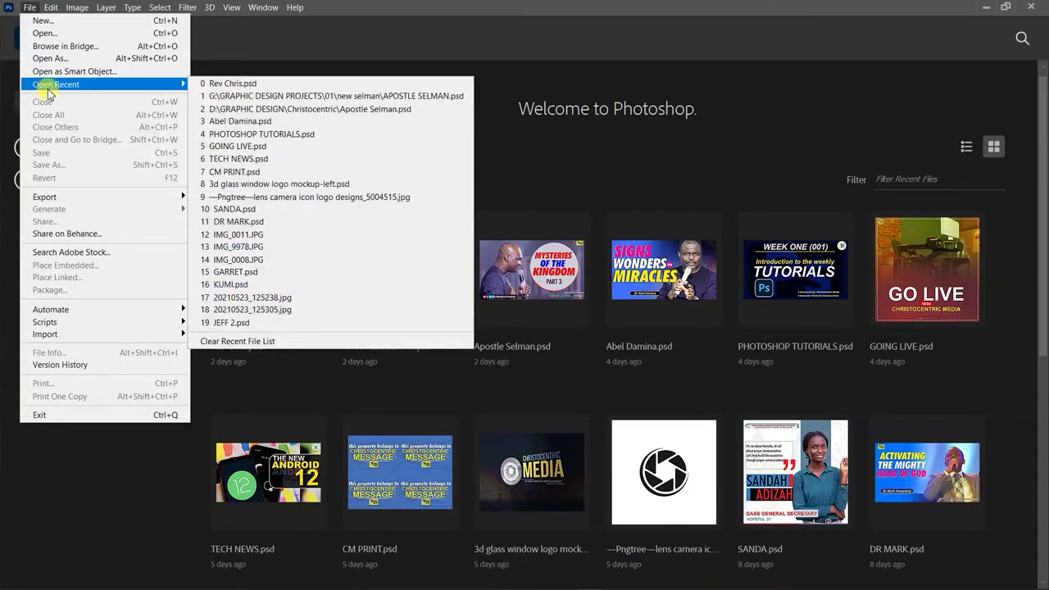
{"action": "left_click", "coordinate": [252, 342]}
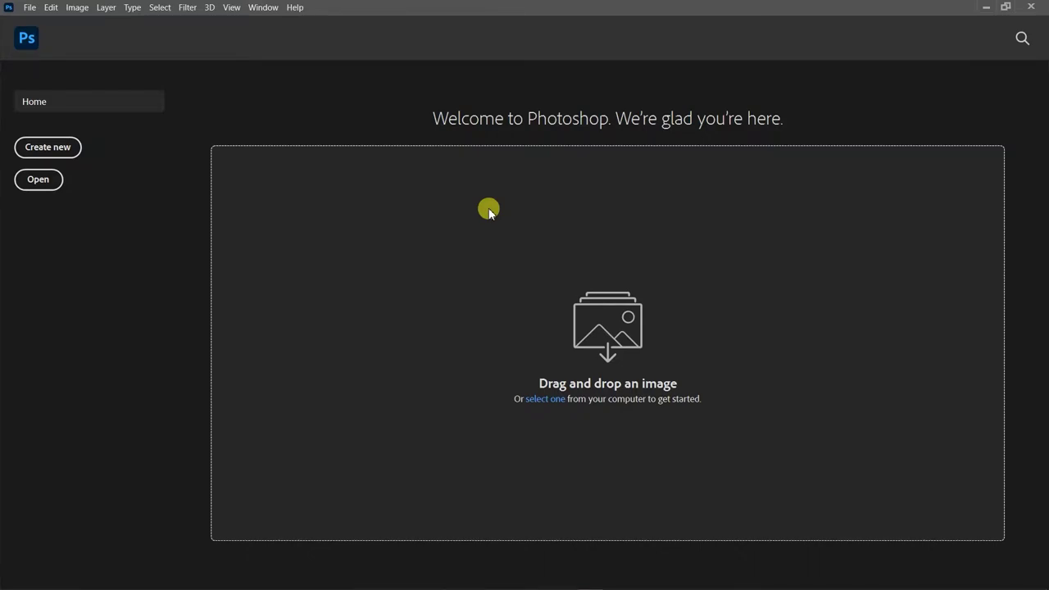
{"action": "left_click", "coordinate": [28, 9]}
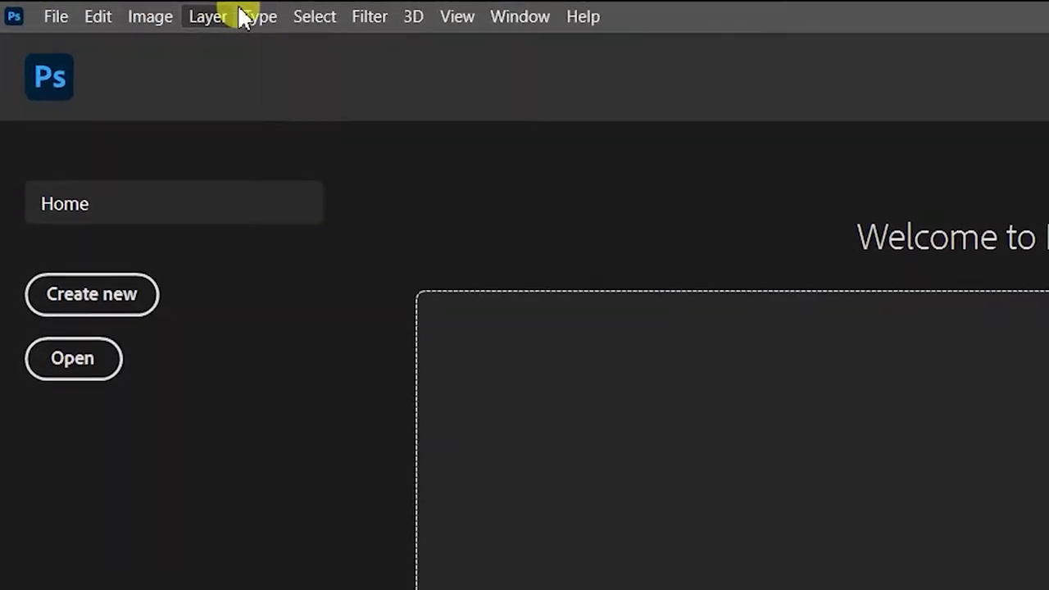
{"action": "left_click", "coordinate": [451, 13]}
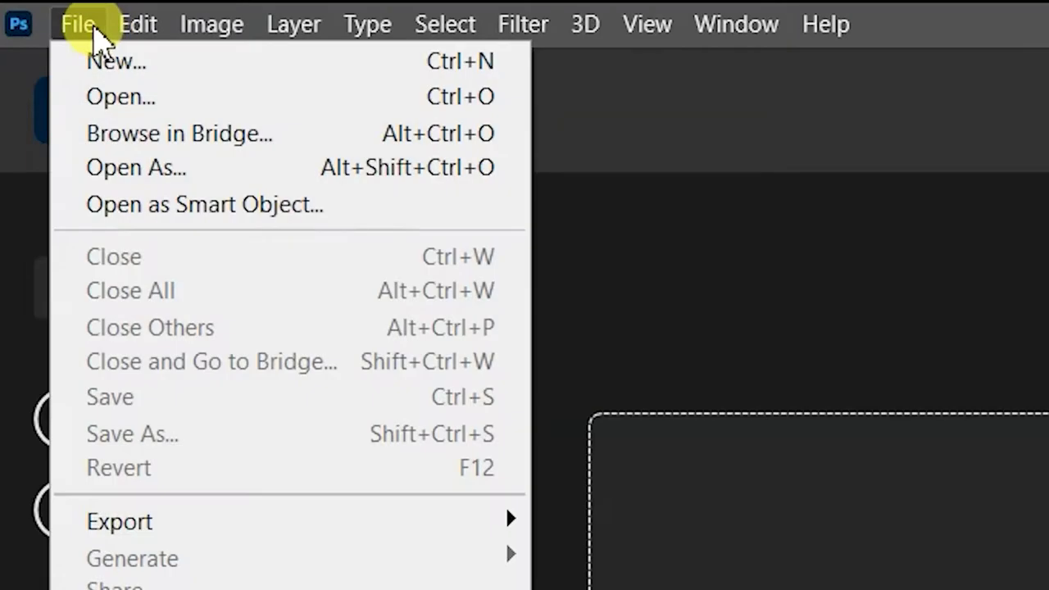
{"action": "left_click", "coordinate": [92, 31]}
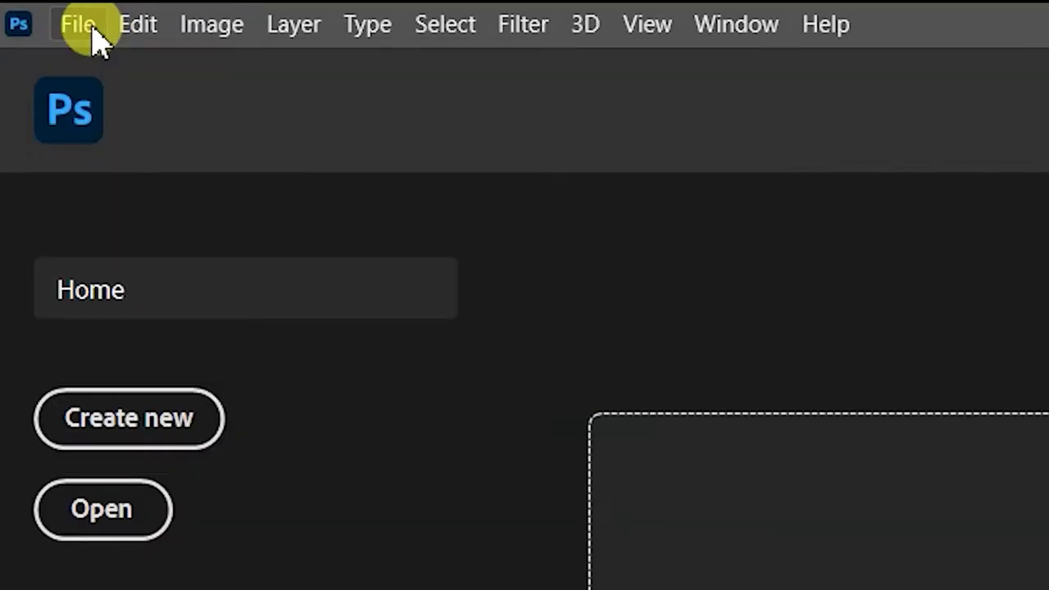
{"action": "left_click", "coordinate": [138, 28]}
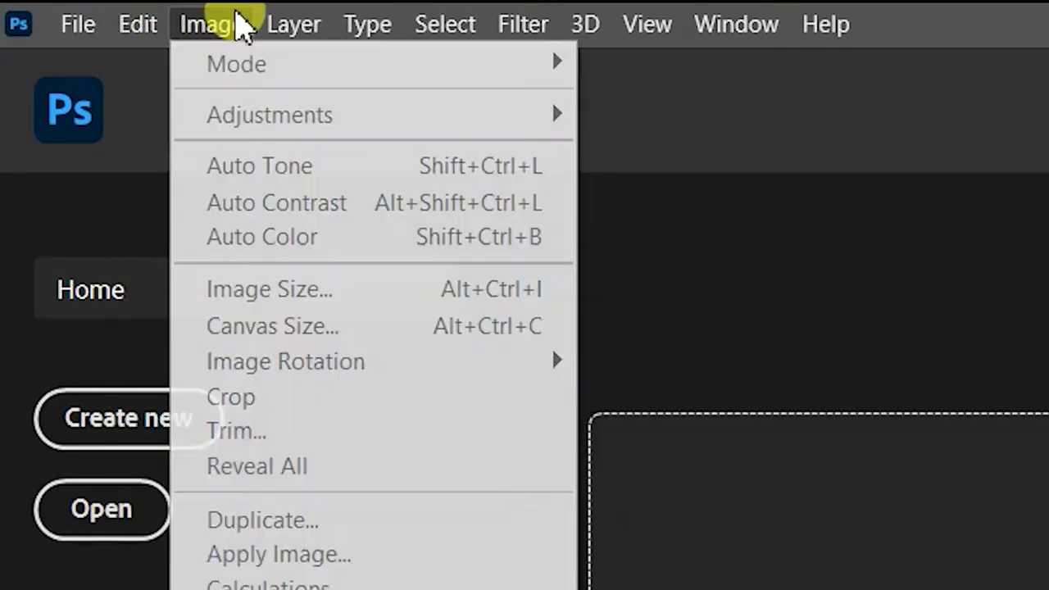
{"action": "left_click", "coordinate": [233, 33]}
{"action": "left_click", "coordinate": [289, 32]}
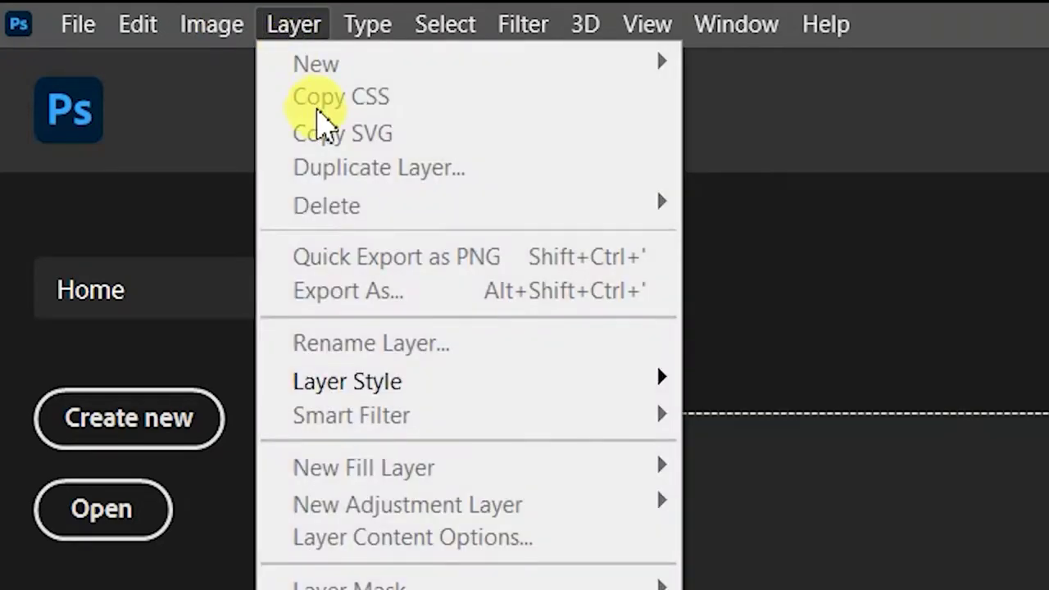
{"action": "left_click", "coordinate": [384, 32]}
{"action": "left_click", "coordinate": [433, 23]}
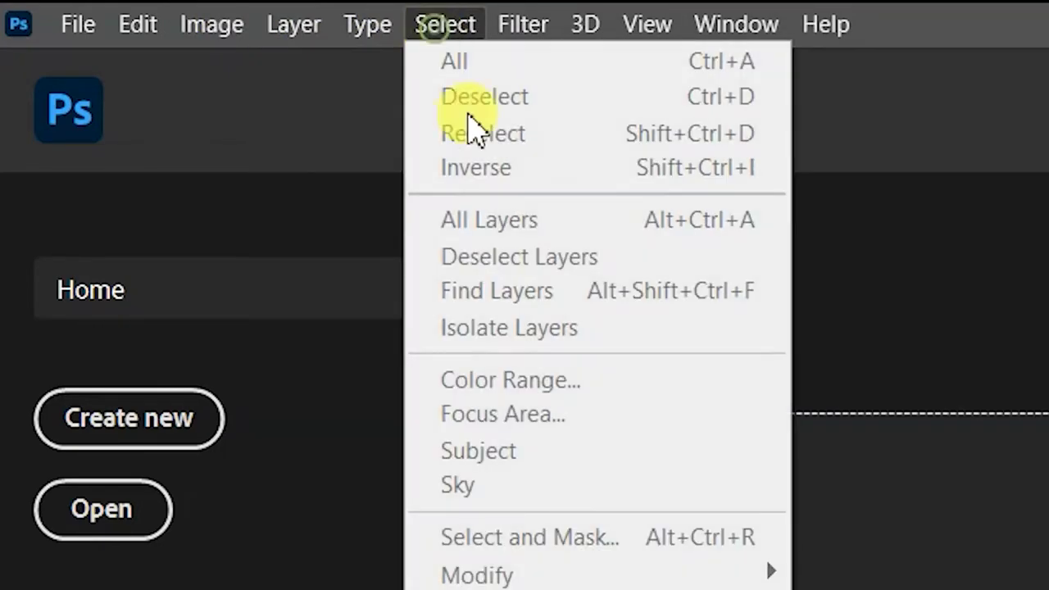
{"action": "left_click", "coordinate": [525, 35]}
{"action": "left_click", "coordinate": [588, 34]}
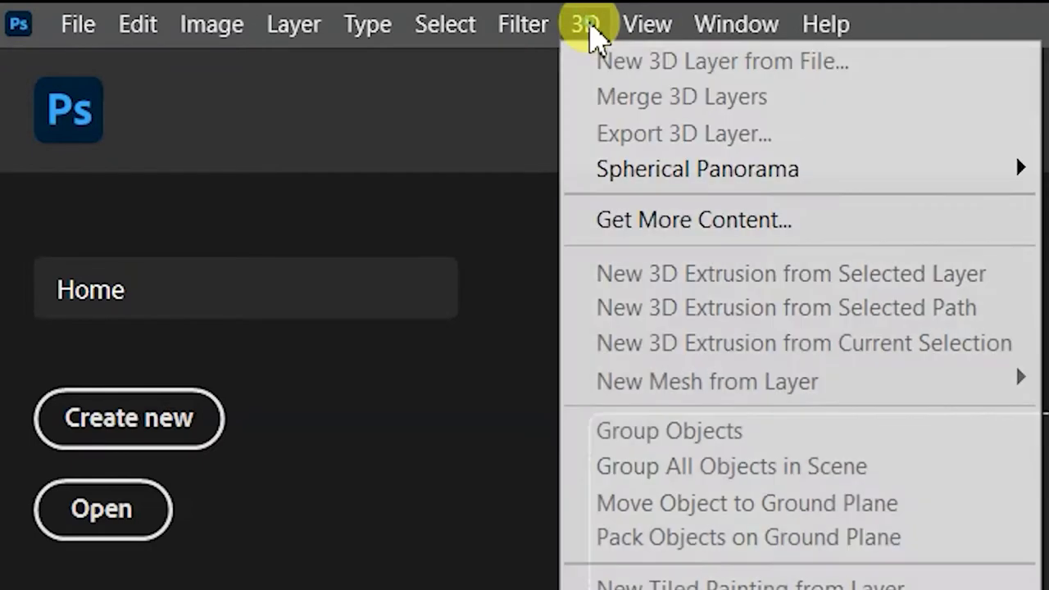
{"action": "left_click", "coordinate": [668, 28]}
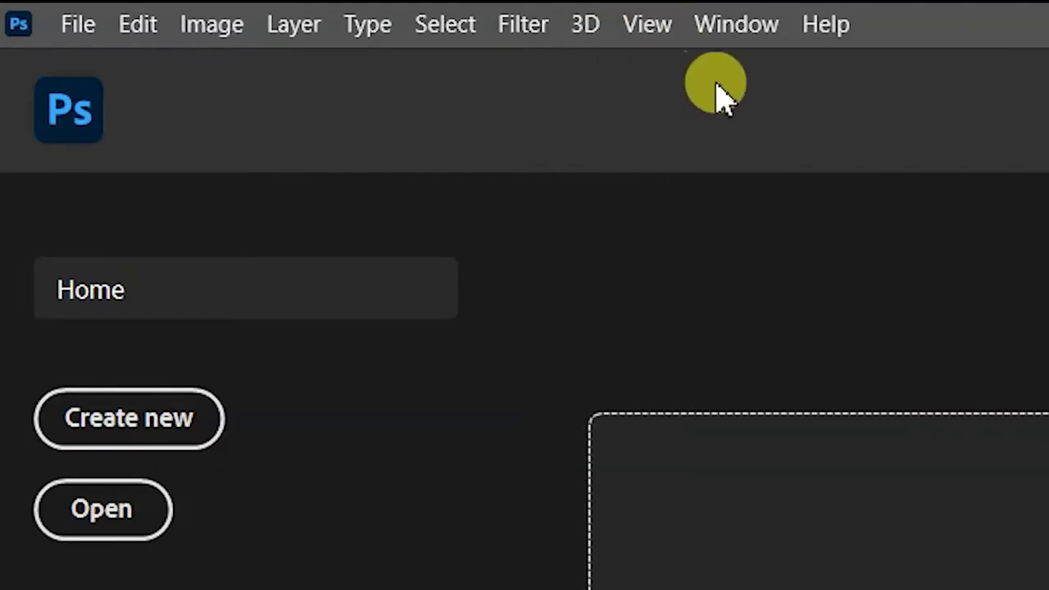
{"action": "left_click", "coordinate": [728, 34]}
{"action": "left_click", "coordinate": [780, 24]}
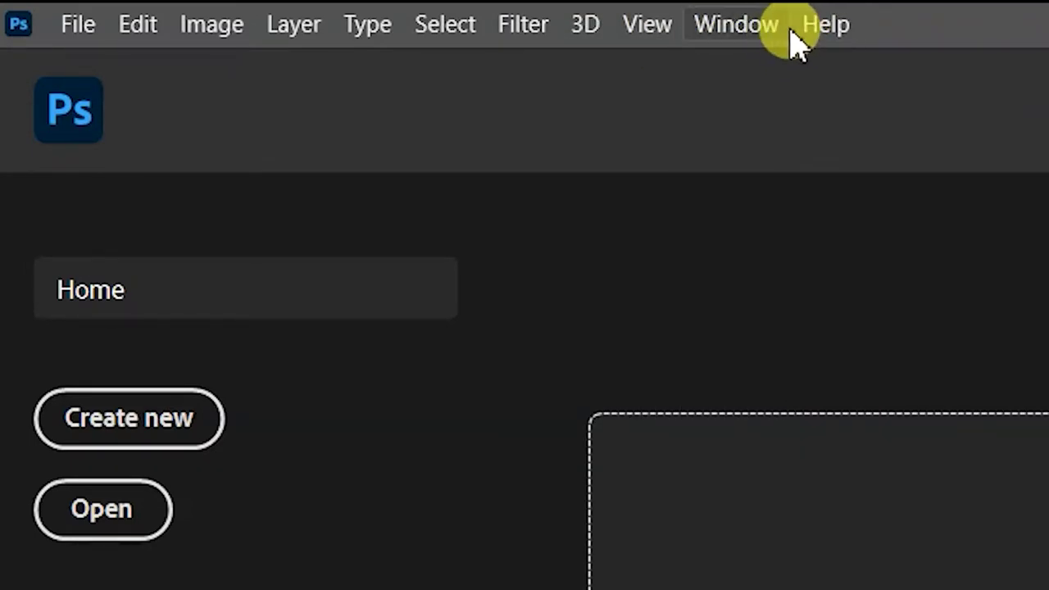
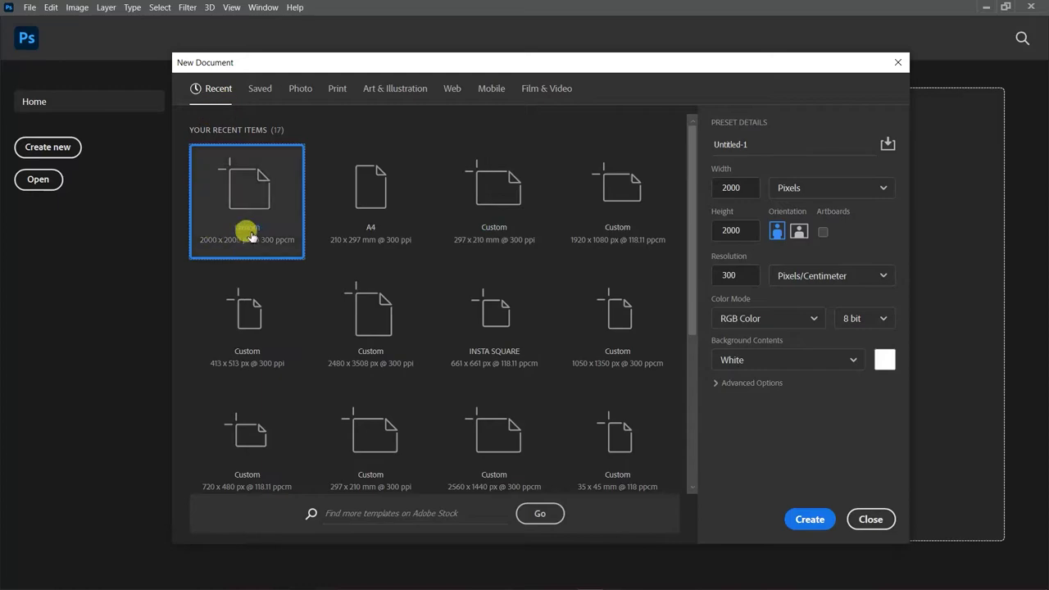
- Examine the new document presets for recent, saved, photo, print, art and illustration, web, mobile, and film and video work
{"action": "scroll", "coordinate": [283, 295], "scroll_direction": "down", "scroll_amount": 3}
{"action": "scroll", "coordinate": [379, 353], "scroll_direction": "up", "scroll_amount": 1}
{"action": "scroll", "coordinate": [379, 353], "scroll_direction": "up", "scroll_amount": 3}
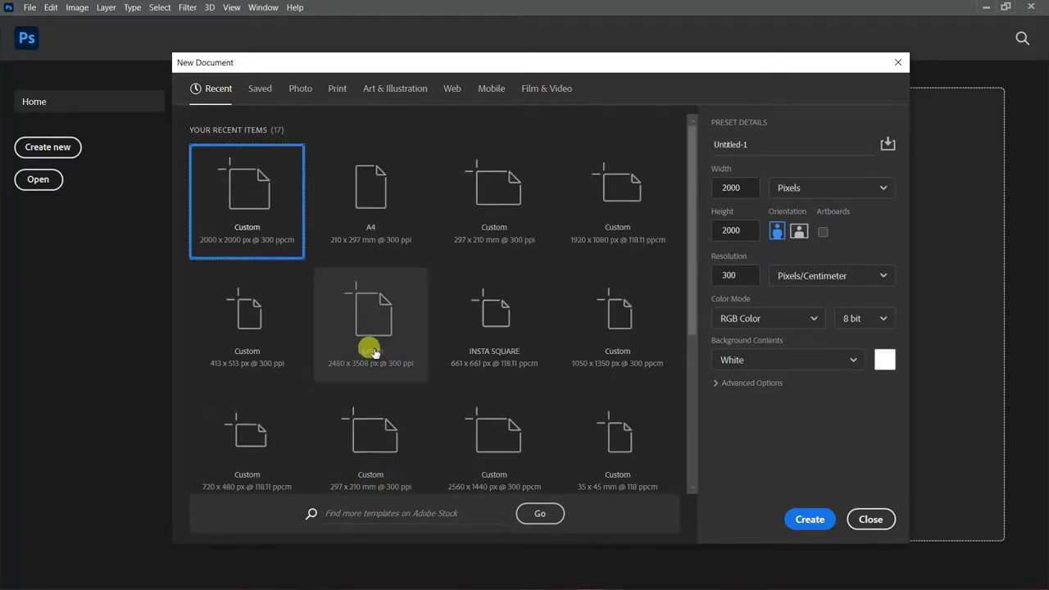
{"action": "left_click", "coordinate": [260, 92]}
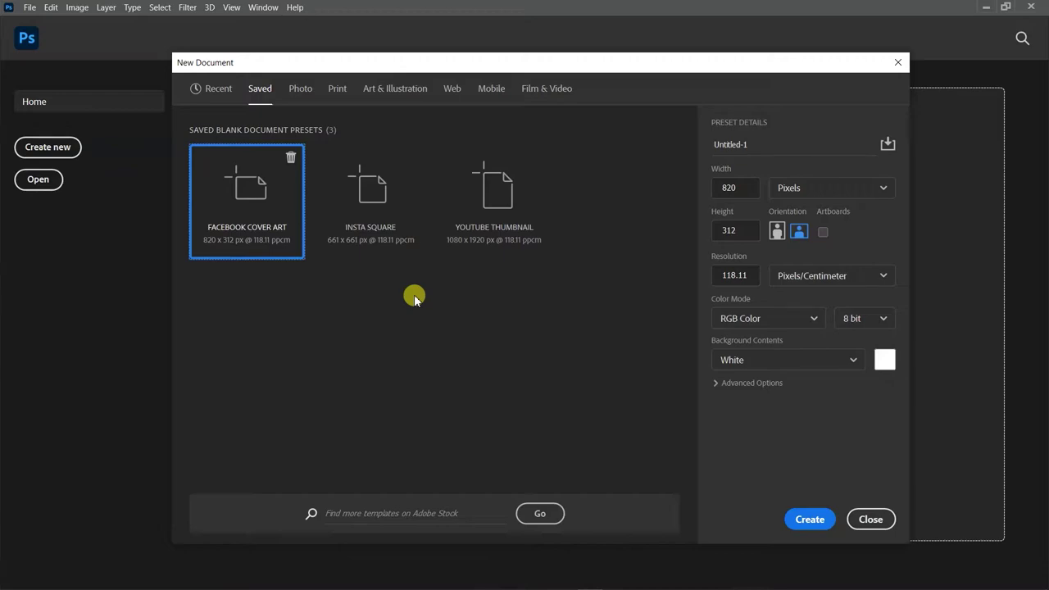
{"action": "left_click", "coordinate": [314, 90]}
{"action": "scroll", "coordinate": [355, 263], "scroll_direction": "down", "scroll_amount": 1}
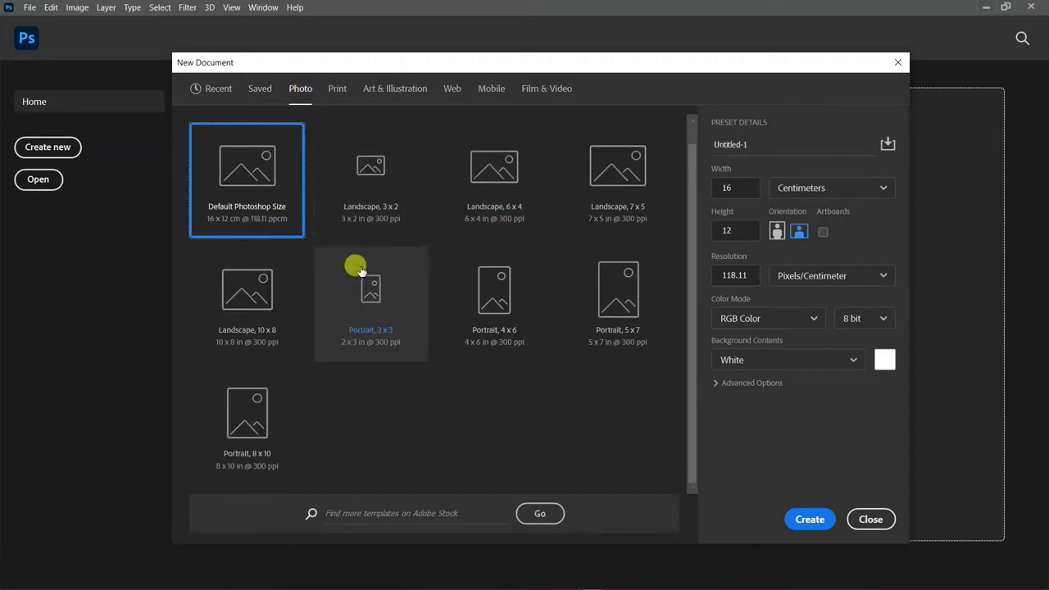
{"action": "left_click", "coordinate": [334, 92]}
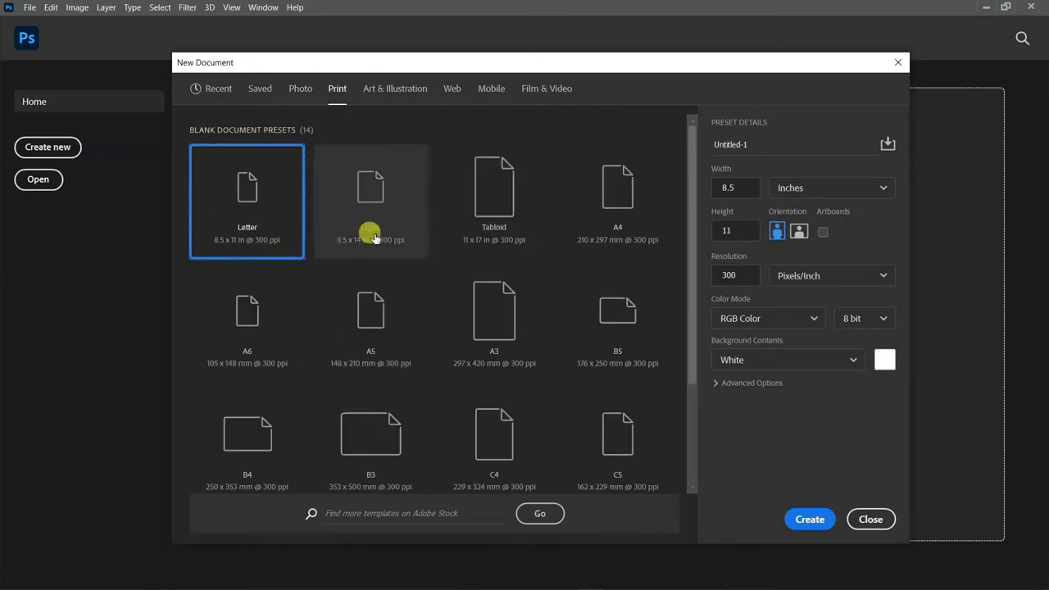
{"action": "scroll", "coordinate": [366, 237], "scroll_direction": "down", "scroll_amount": 2}
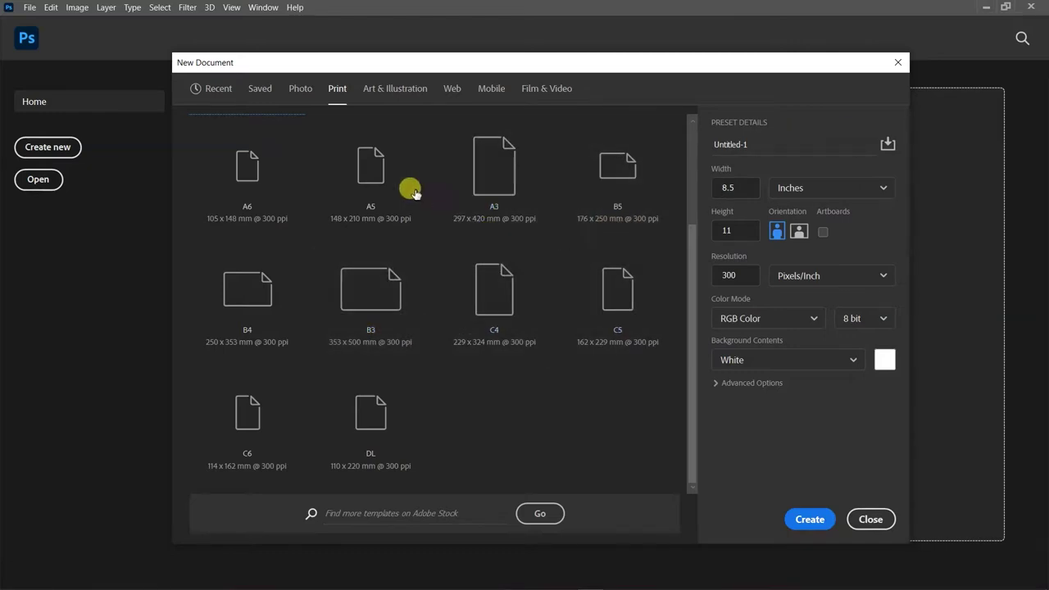
{"action": "left_click", "coordinate": [394, 88]}
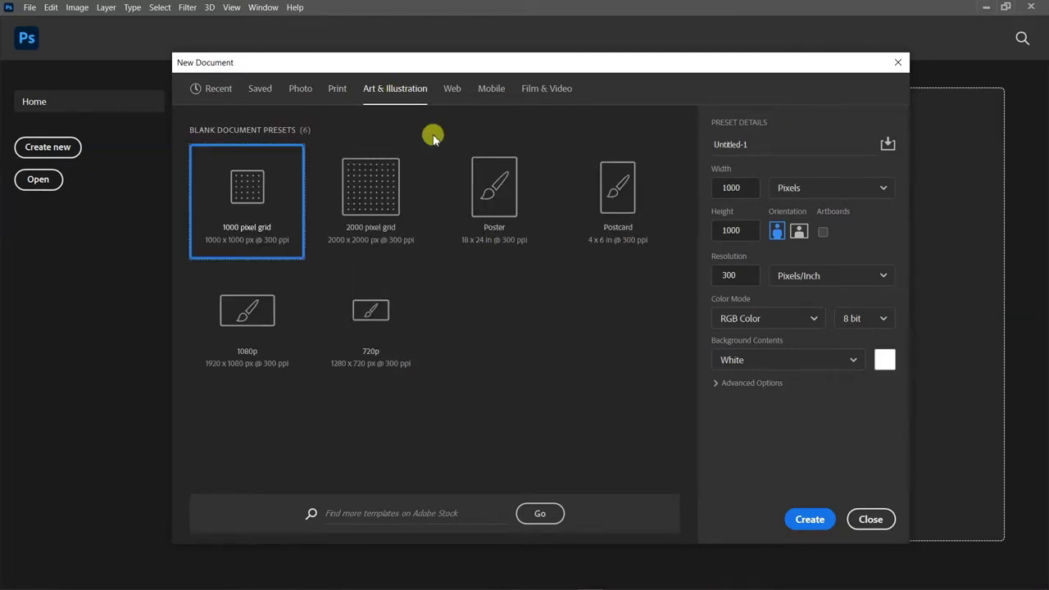
{"action": "left_click", "coordinate": [452, 89]}
{"action": "left_click", "coordinate": [491, 89]}
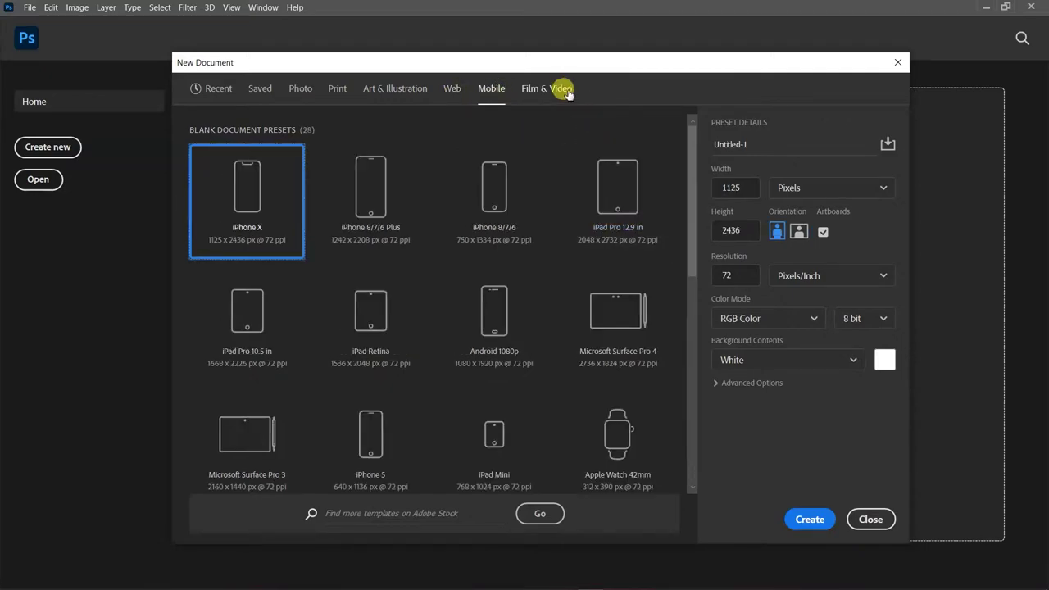
{"action": "left_click", "coordinate": [558, 89]}
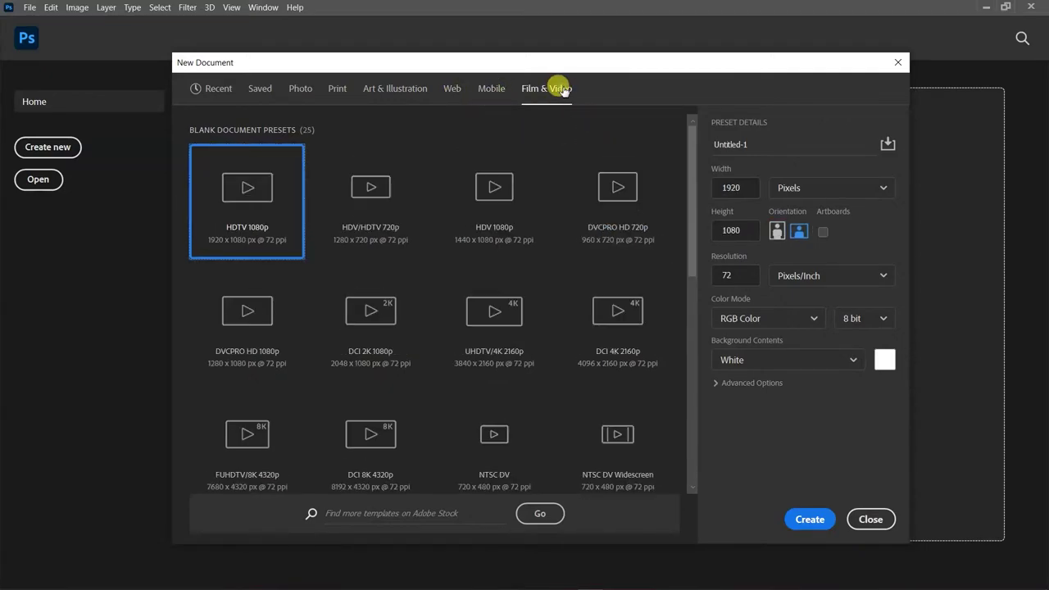
{"action": "left_click", "coordinate": [491, 88]}
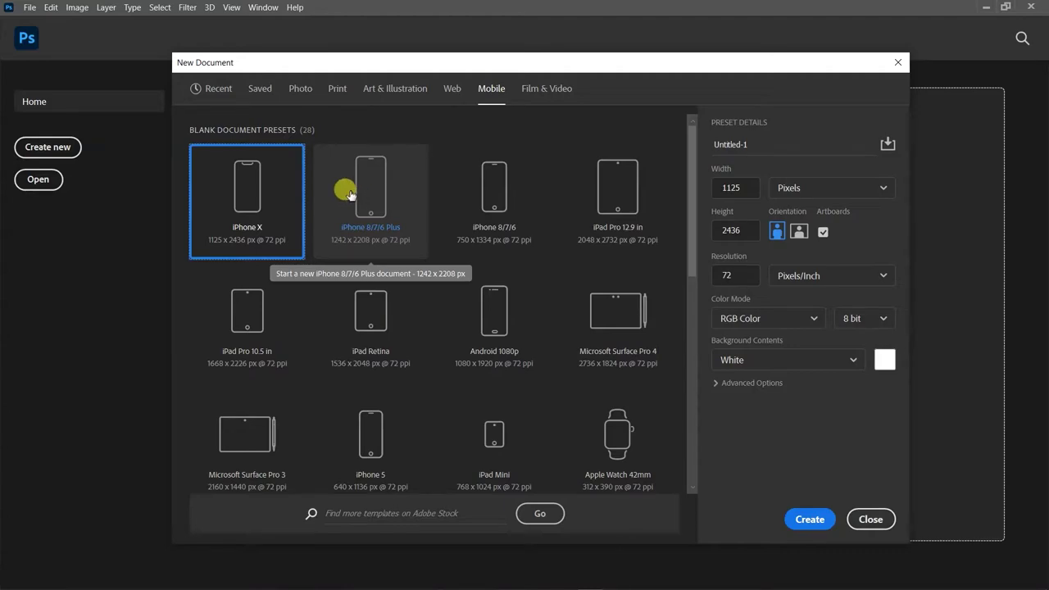
- Return to the recent document presets and name the new document ADOBE PHOTOSHOP TUTORIAL 2021
{"action": "left_click", "coordinate": [218, 89]}
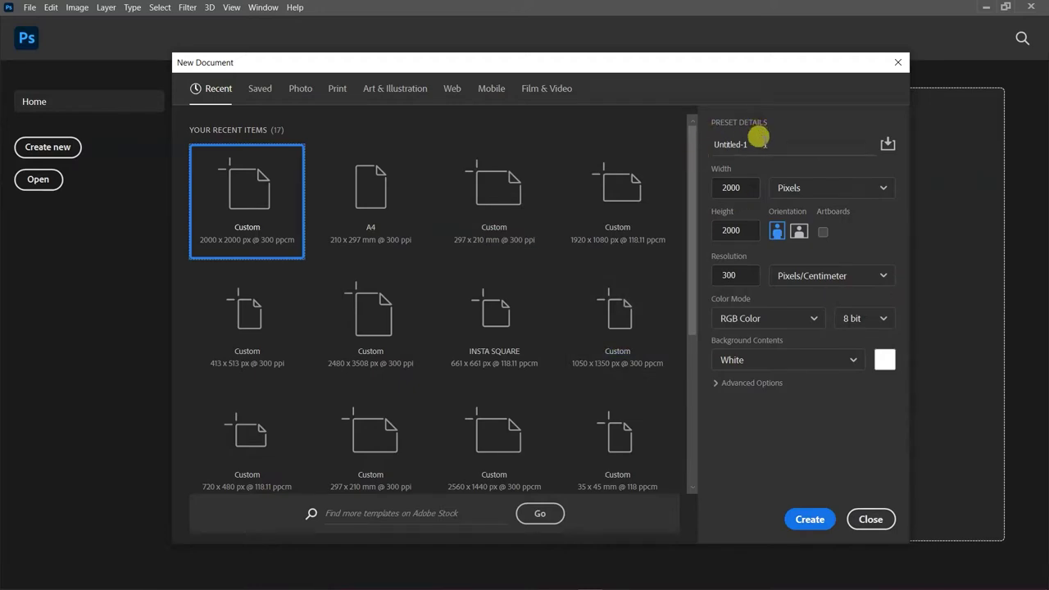
{"action": "left_click", "coordinate": [758, 142]}
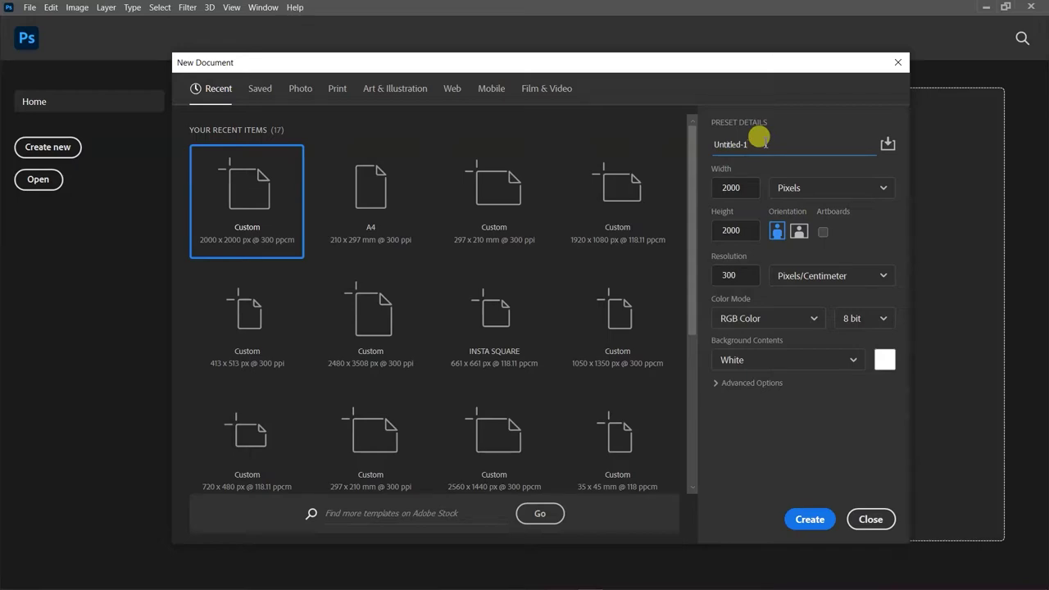
{"action": "key", "text": "BackSpace"}
{"action": "key", "text": "BackSpace"}
{"action": "key", "text": "BackSpace"}
{"action": "key", "text": "BackSpace"}
{"action": "key", "text": "BackSpace"}
{"action": "key", "text": "BackSpace"}
{"action": "key", "text": "BackSpace"}
{"action": "key", "text": "BackSpace"}
{"action": "key", "text": "BackSpace"}
{"action": "key", "text": "BackSpace"}
{"action": "type", "text": "ADO"}
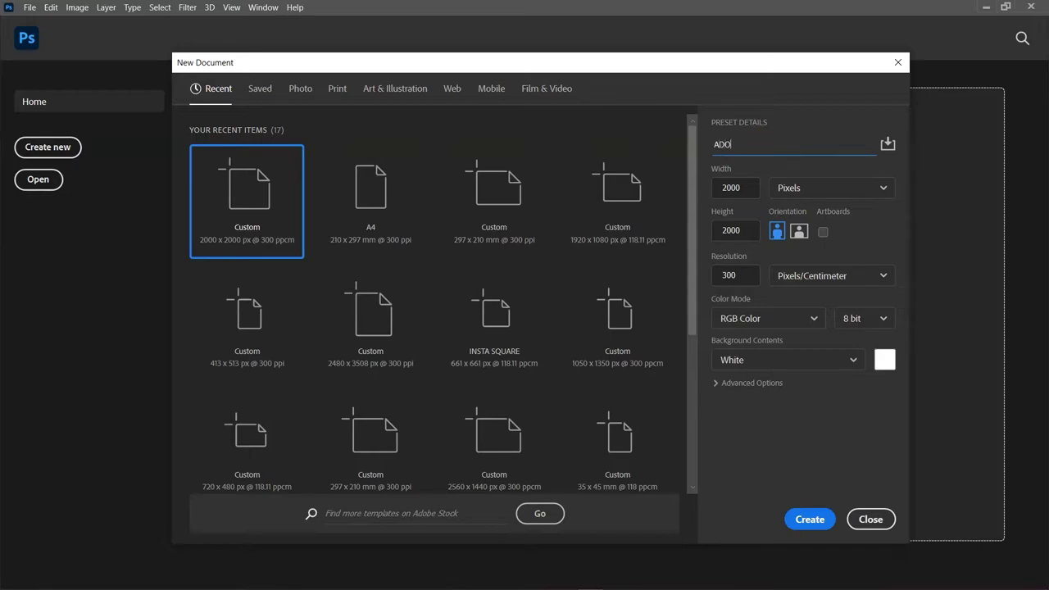
{"action": "type", "text": "BE PHOTOSHOP TUTORIAL 2021"}
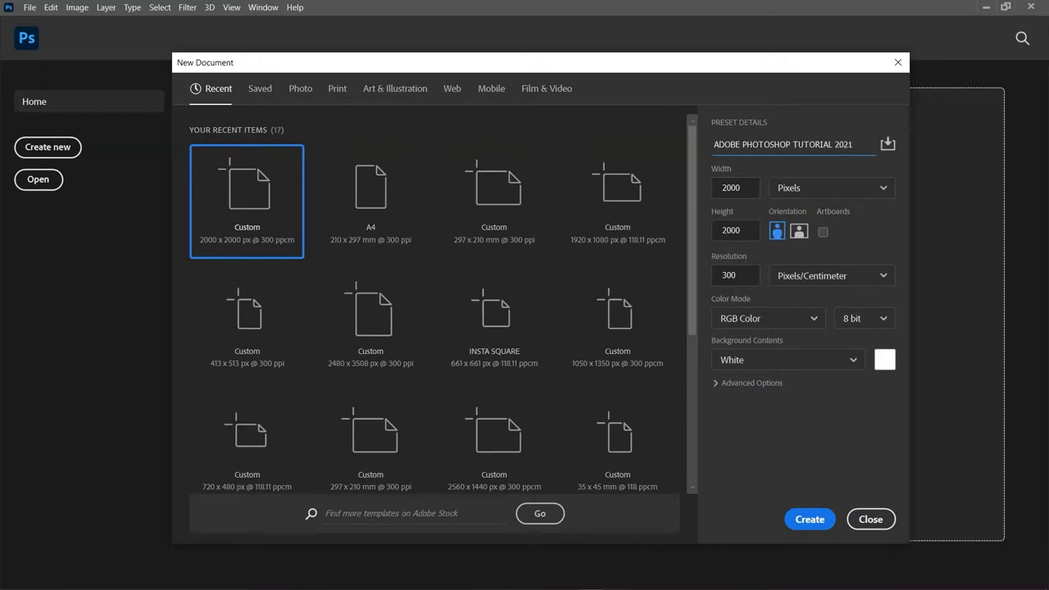
- Set the new document's width and height to 20 pixels, expand its advanced options, and create it
{"action": "left_click", "coordinate": [853, 191]}
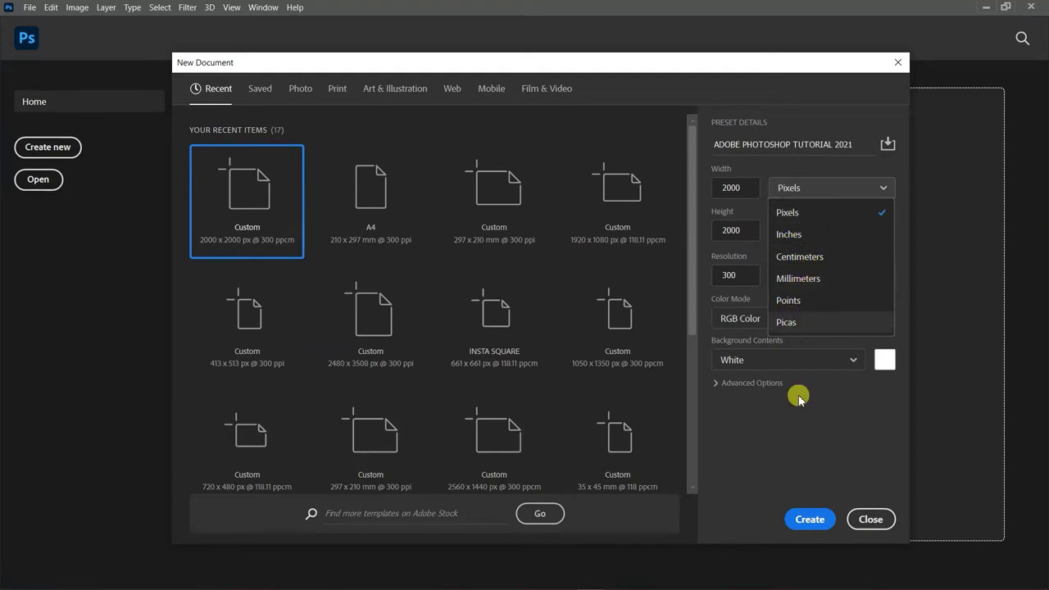
{"action": "left_click", "coordinate": [800, 440]}
{"action": "left_click", "coordinate": [748, 190]}
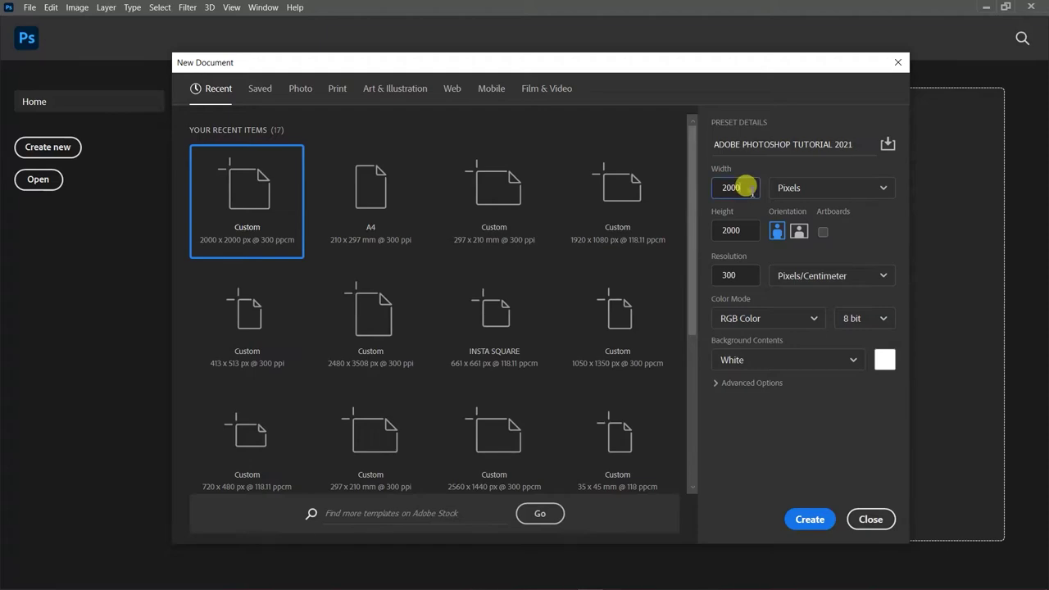
{"action": "left_click", "coordinate": [749, 231]}
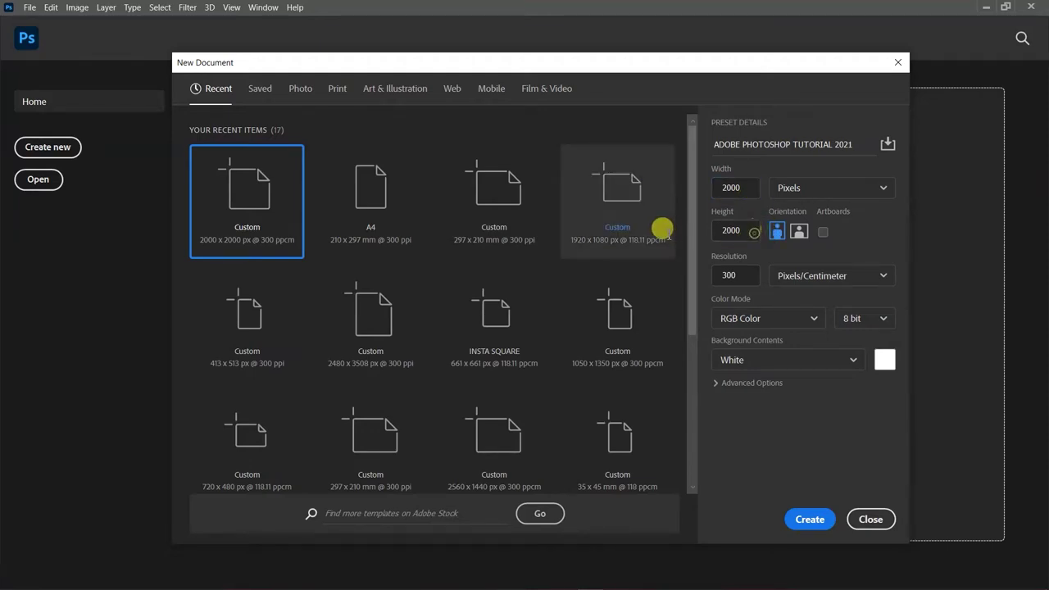
{"action": "double_click", "coordinate": [735, 228]}
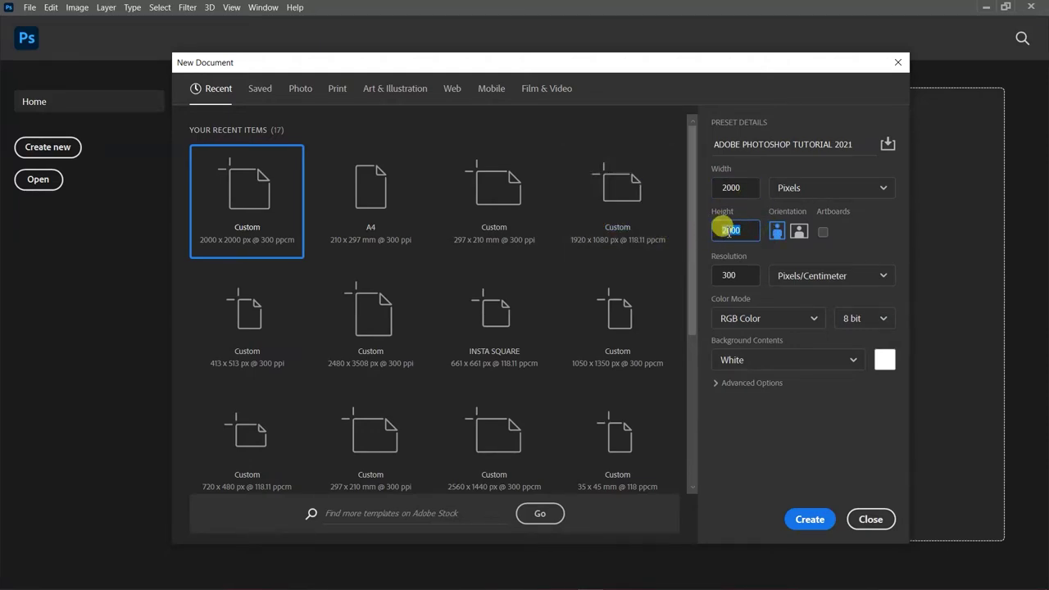
{"action": "double_click", "coordinate": [731, 188]}
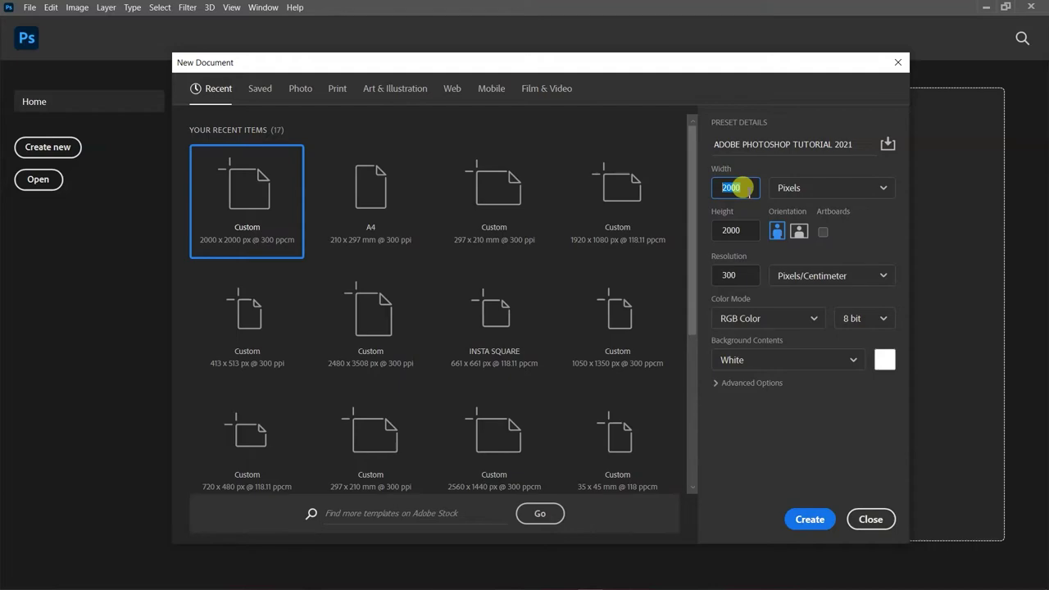
{"action": "type", "text": "20"}
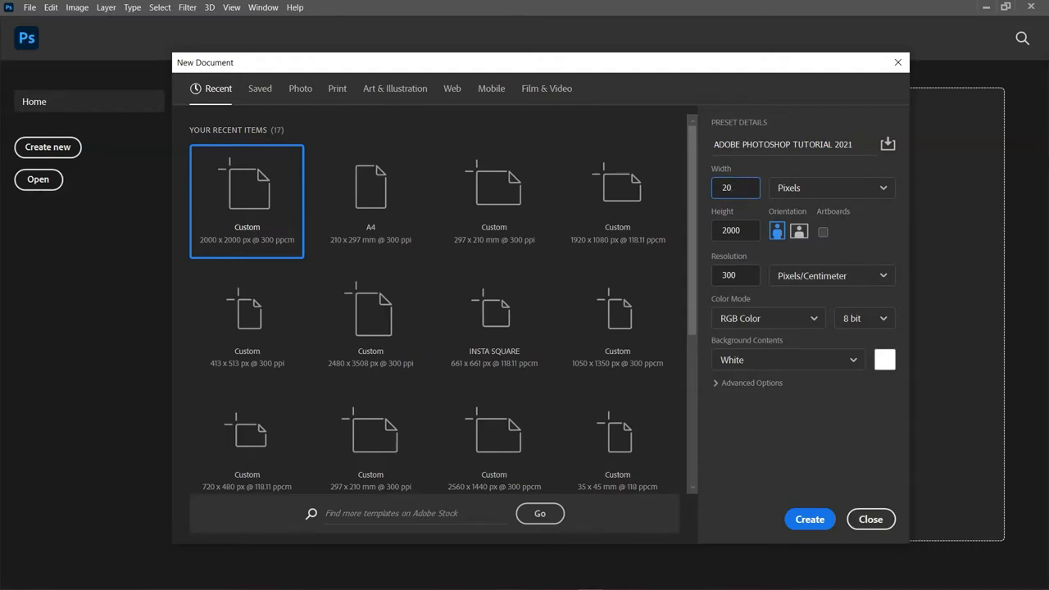
{"action": "left_click", "coordinate": [738, 229]}
{"action": "type", "text": "20"}
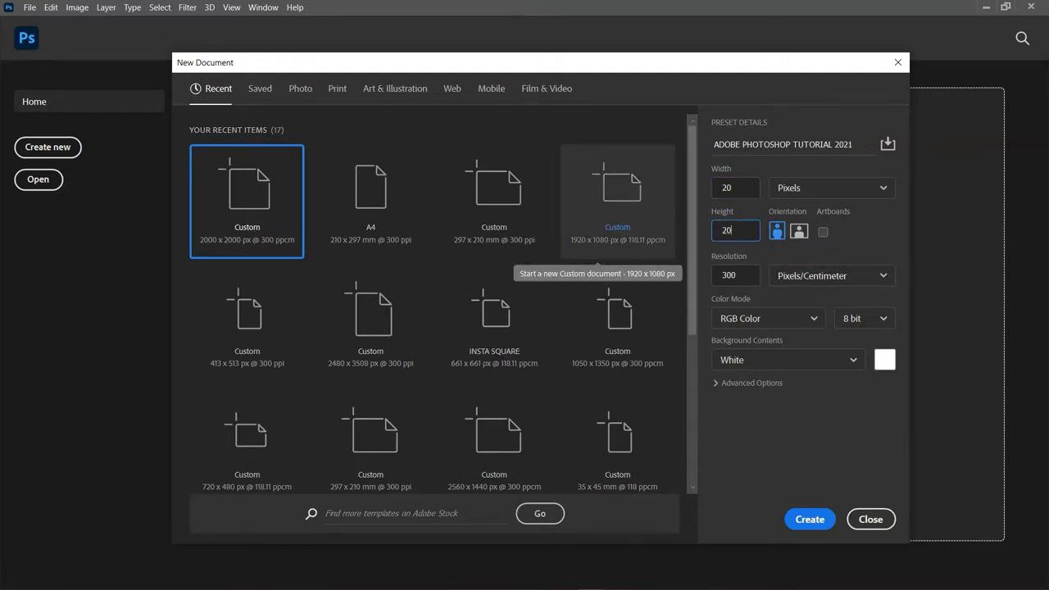
{"action": "left_click", "coordinate": [716, 383]}
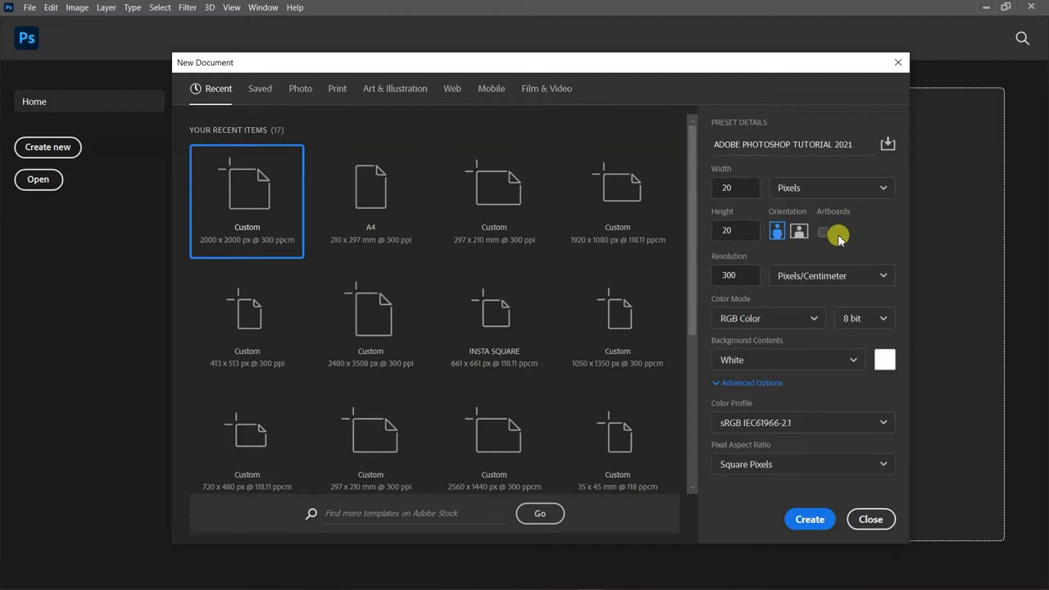
{"action": "left_click", "coordinate": [809, 519]}
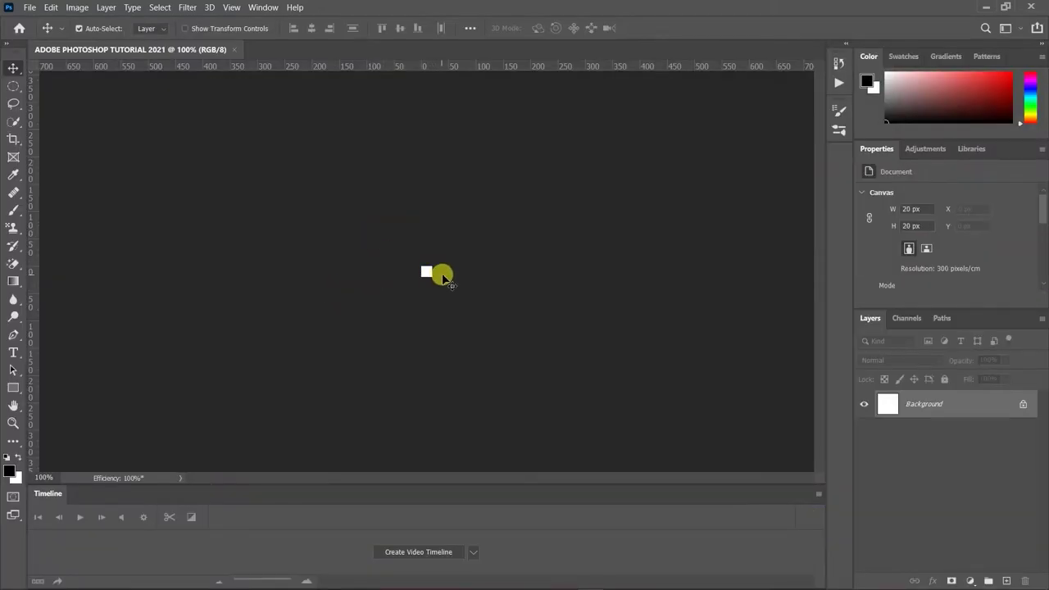
- Inspect the 20 by 20 pixel canvas up close and close the document
{"action": "scroll", "coordinate": [475, 283], "scroll_direction": "up", "scroll_amount": 3}
{"action": "scroll", "coordinate": [475, 279], "scroll_direction": "up", "scroll_amount": 5}
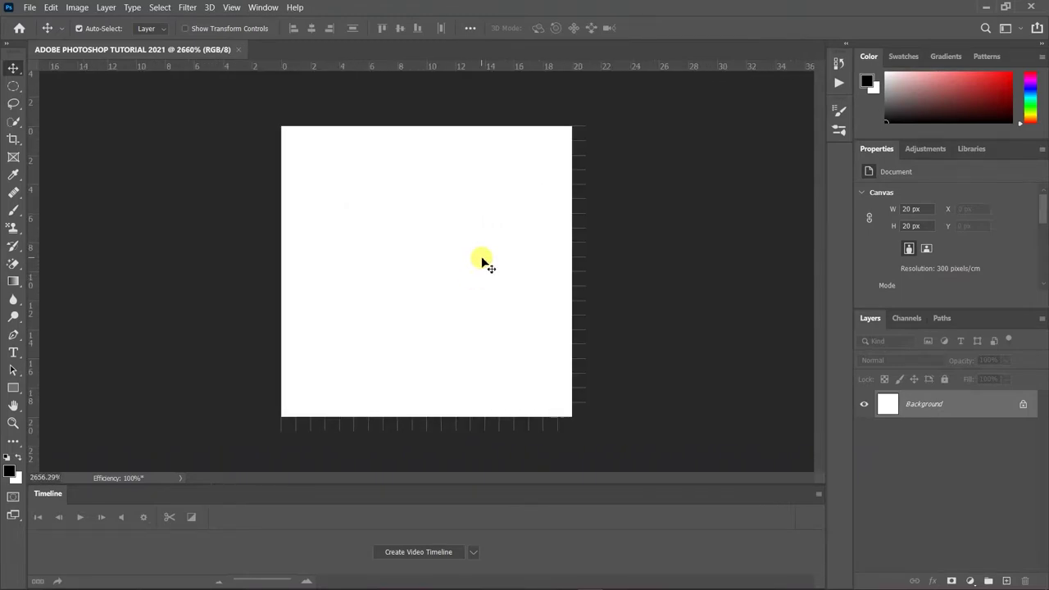
{"action": "scroll", "coordinate": [482, 262], "scroll_direction": "up", "scroll_amount": 2}
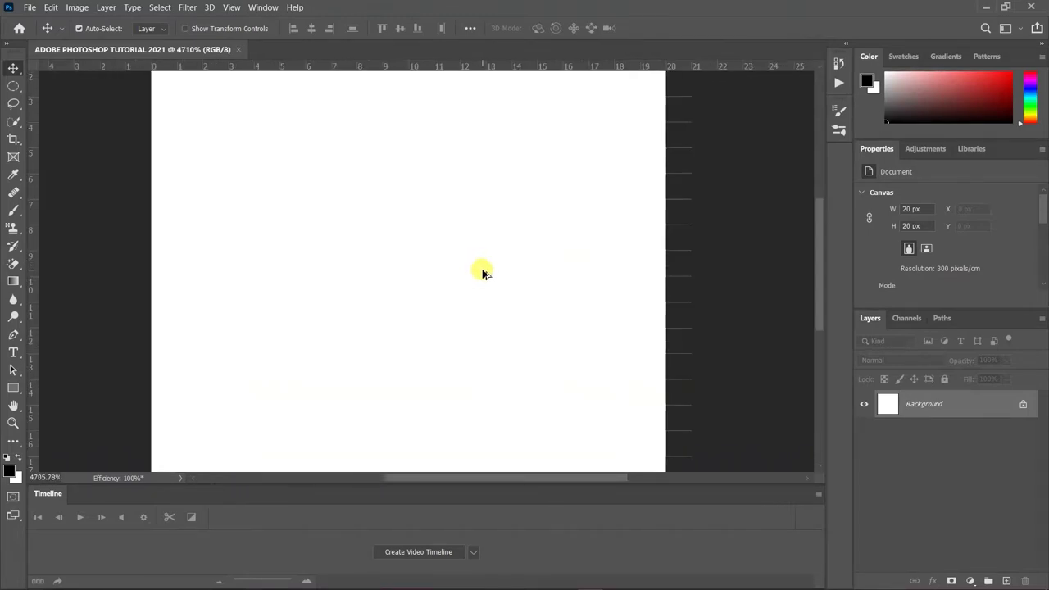
{"action": "scroll", "coordinate": [481, 269], "scroll_direction": "down", "scroll_amount": 2}
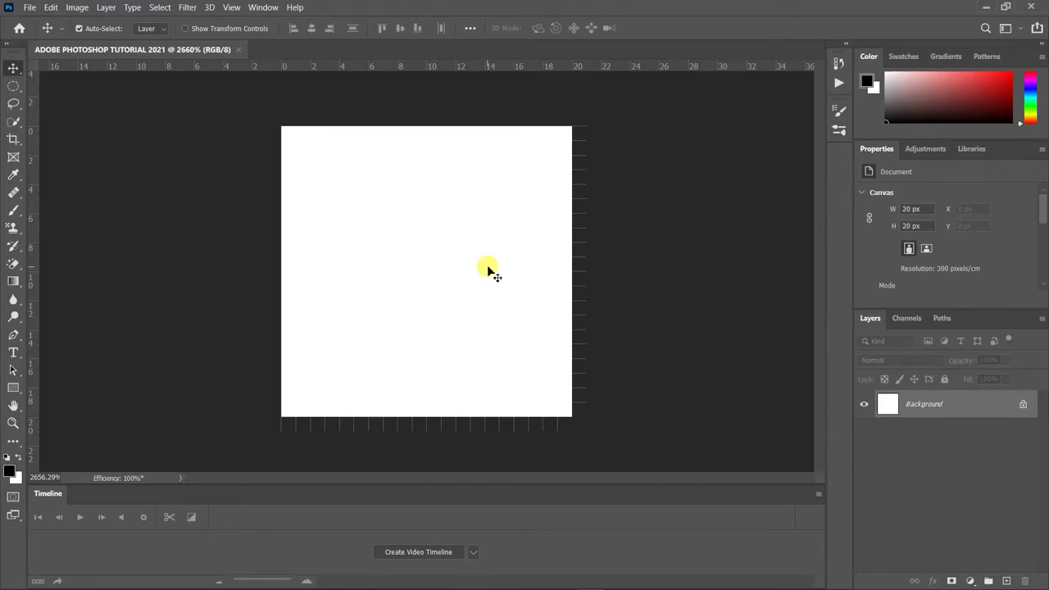
{"action": "left_click", "coordinate": [238, 50]}
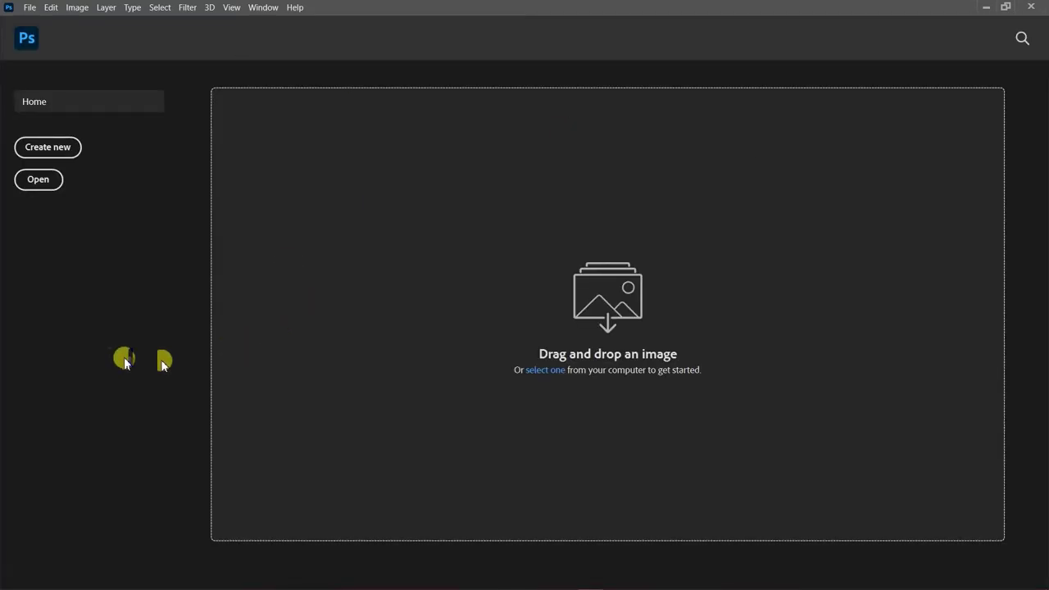
- Open the new document setup and view the recent A4 preset's dimensions in pixels
{"action": "key", "text": "ctrl+n"}
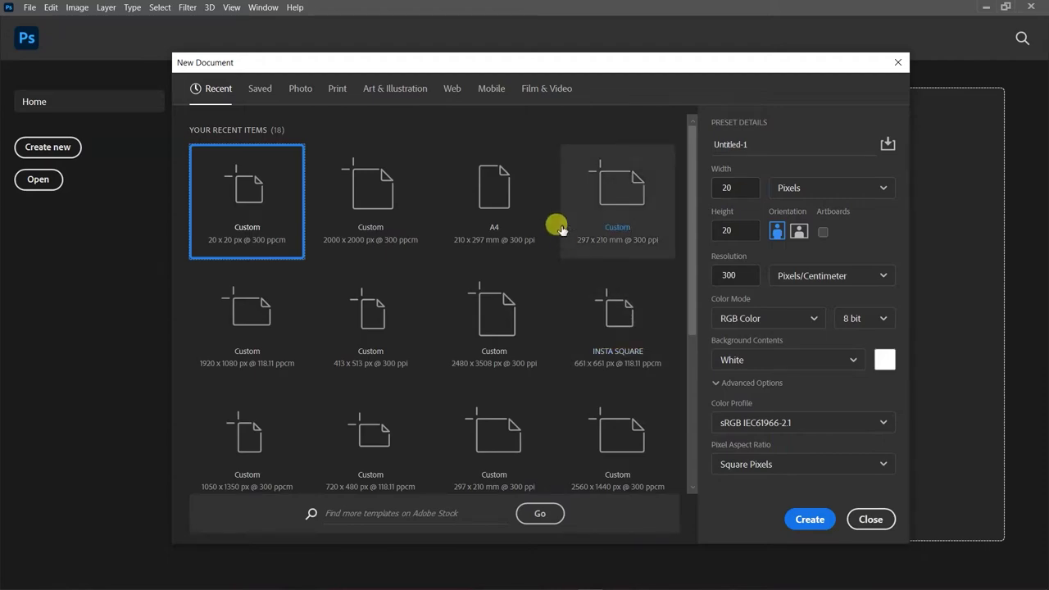
{"action": "left_click", "coordinate": [496, 215]}
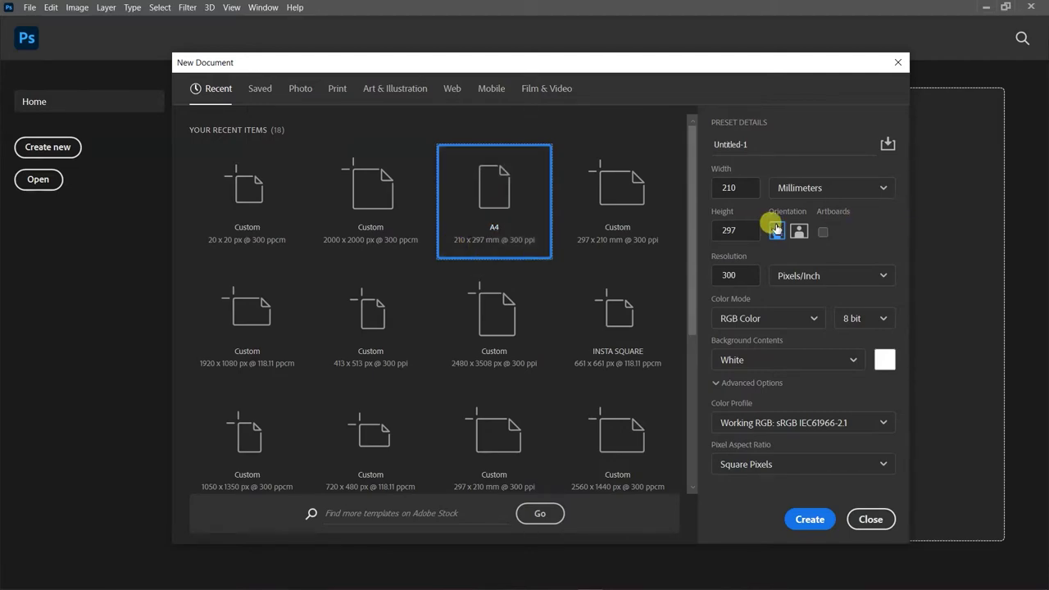
{"action": "left_click", "coordinate": [837, 189]}
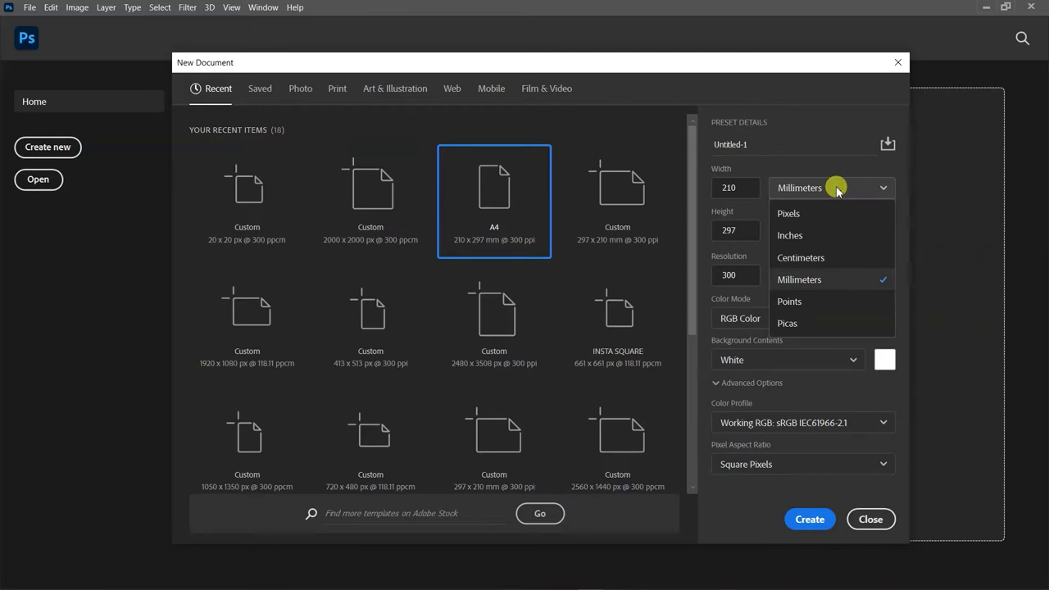
{"action": "left_click", "coordinate": [789, 214]}
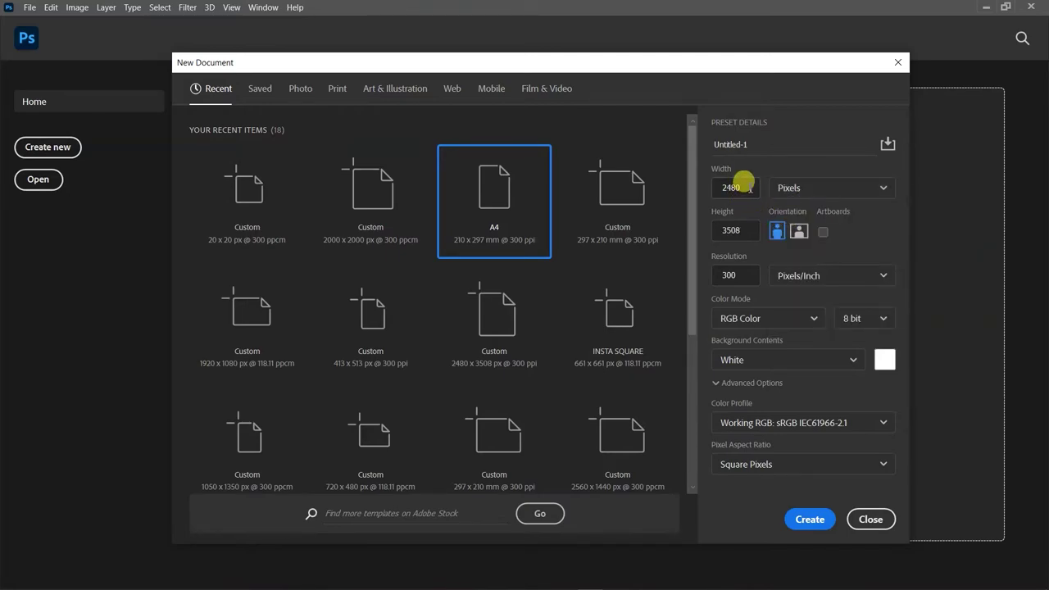
{"action": "double_click", "coordinate": [749, 187]}
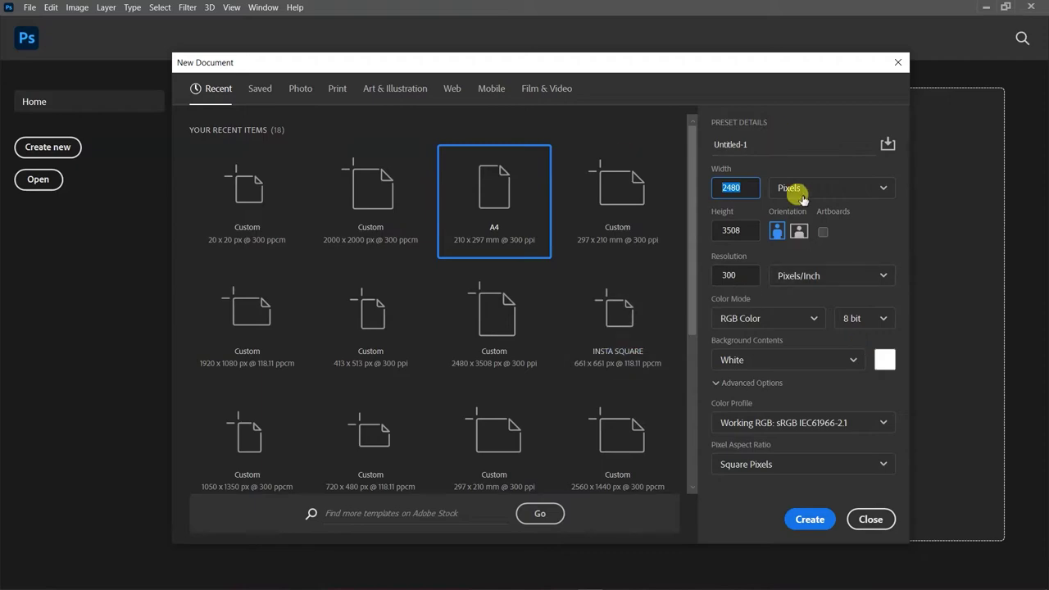
- Look through the print presets, comparing the dimensions of A4, A6, A3 and A5
{"action": "left_click", "coordinate": [336, 87]}
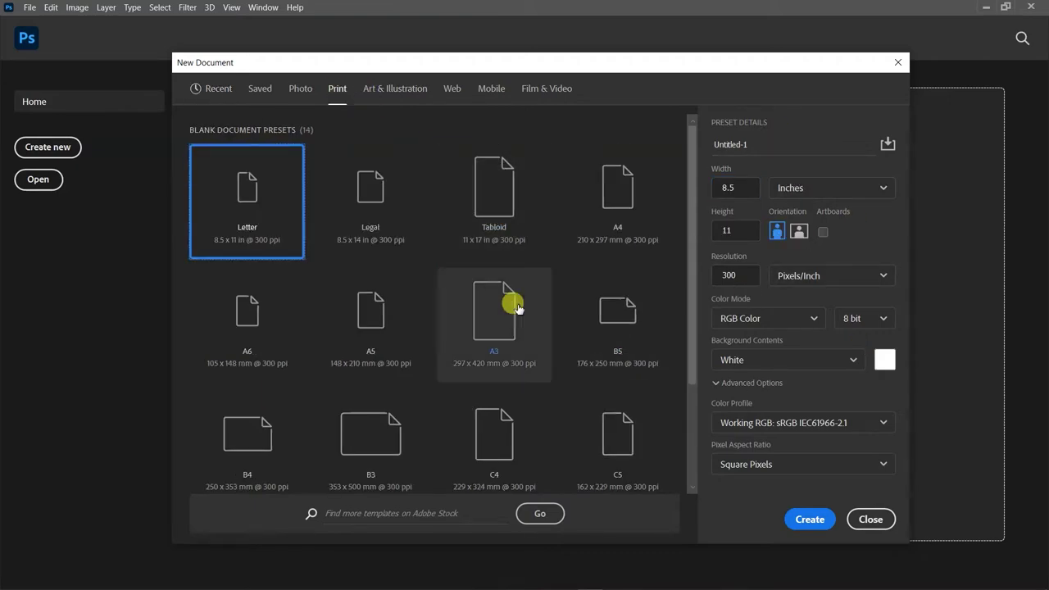
{"action": "left_click", "coordinate": [620, 228]}
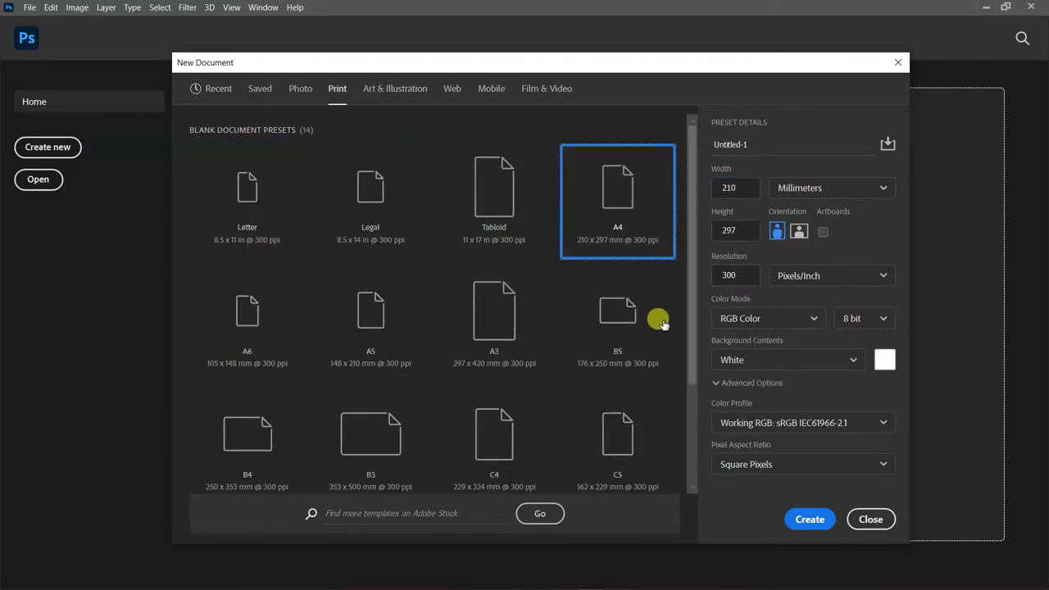
{"action": "left_click", "coordinate": [303, 349]}
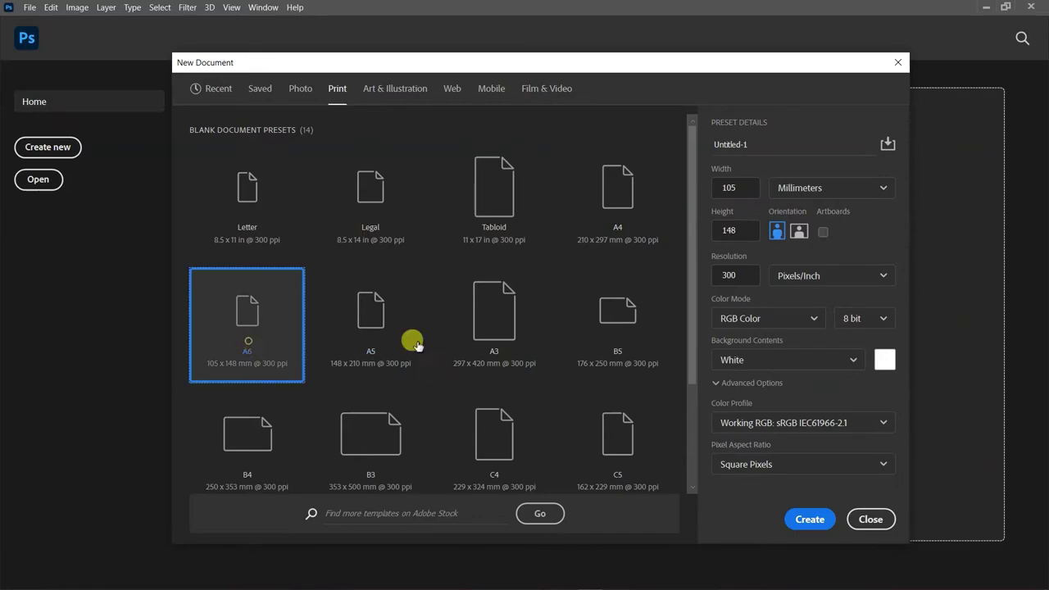
{"action": "left_click", "coordinate": [497, 336]}
{"action": "left_click", "coordinate": [363, 344]}
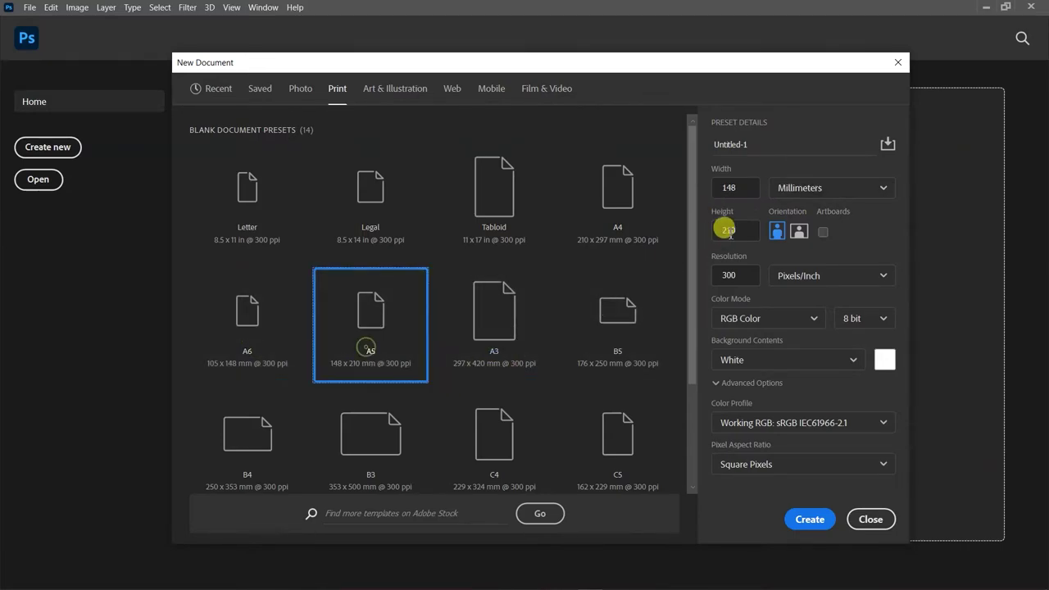
{"action": "scroll", "coordinate": [574, 328], "scroll_direction": "down", "scroll_amount": 2}
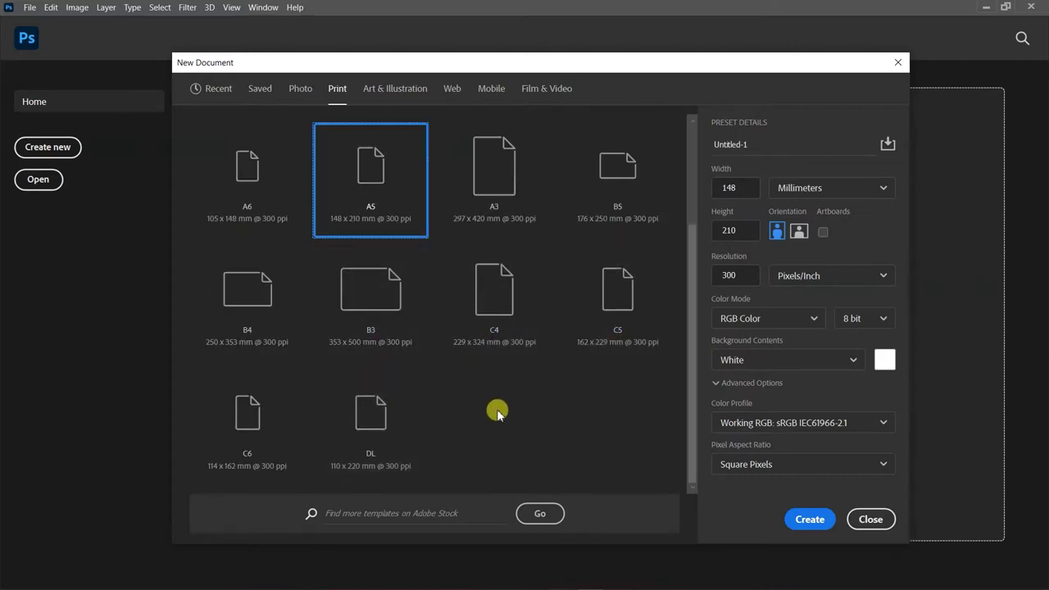
- Look through the mobile, film and video, and web document presets
{"action": "left_click", "coordinate": [491, 95]}
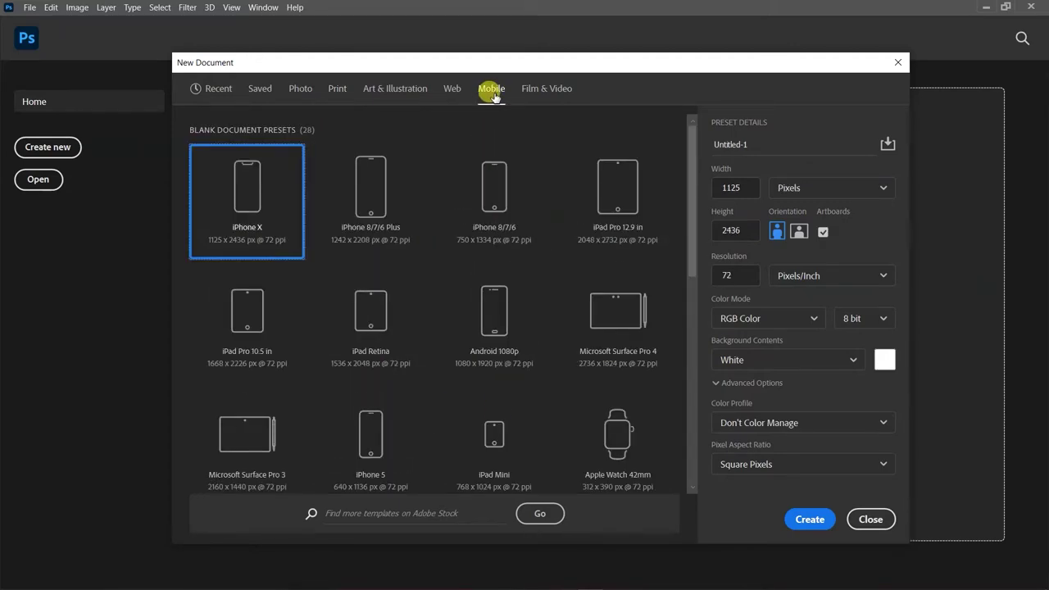
{"action": "scroll", "coordinate": [520, 199], "scroll_direction": "down", "scroll_amount": 3}
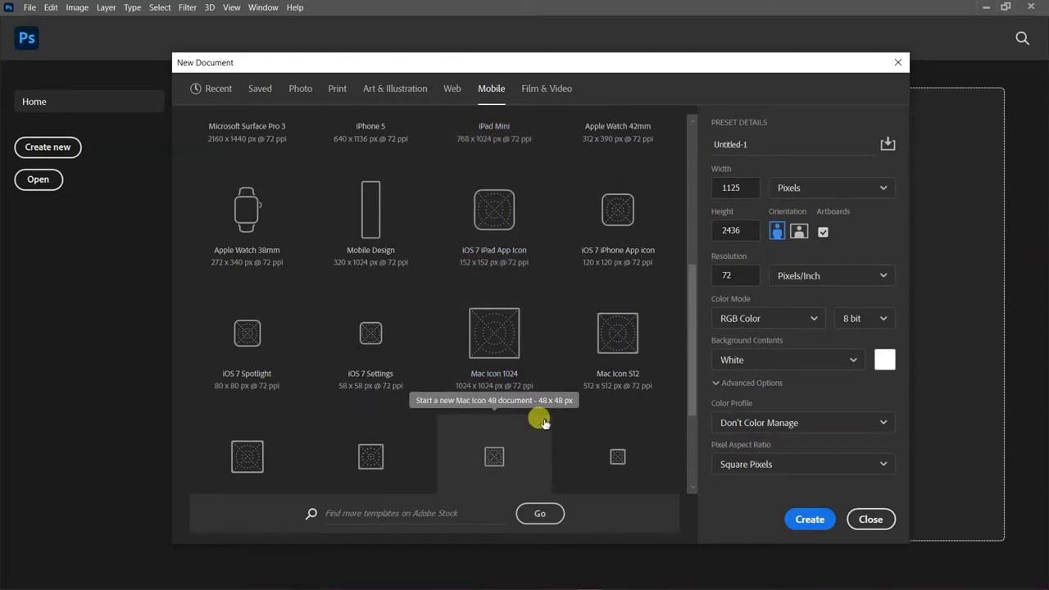
{"action": "scroll", "coordinate": [545, 422], "scroll_direction": "down", "scroll_amount": 2}
{"action": "scroll", "coordinate": [532, 418], "scroll_direction": "up", "scroll_amount": 5}
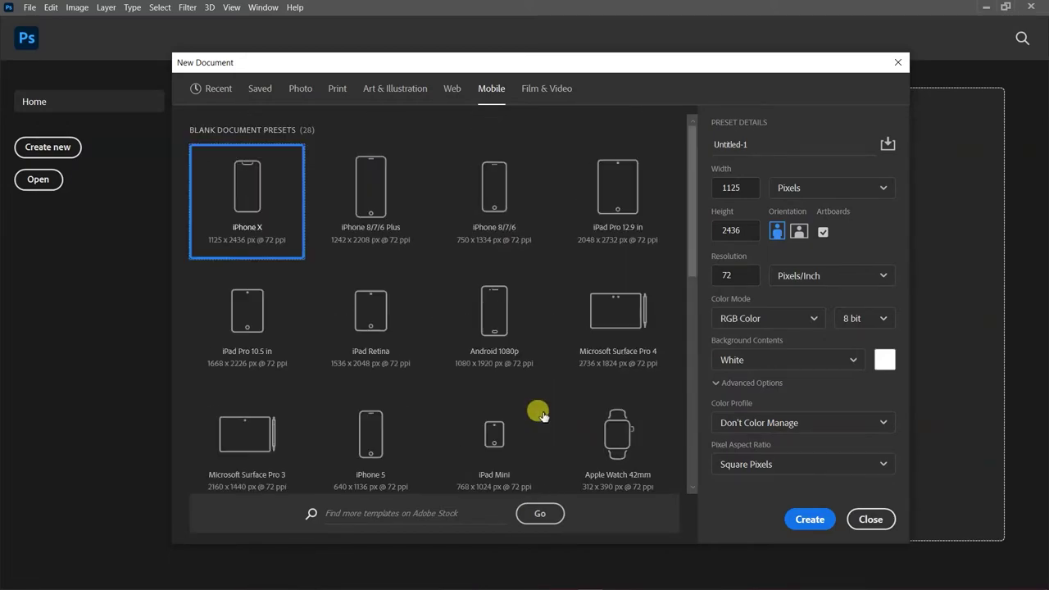
{"action": "left_click", "coordinate": [538, 88]}
{"action": "left_click", "coordinate": [451, 88]}
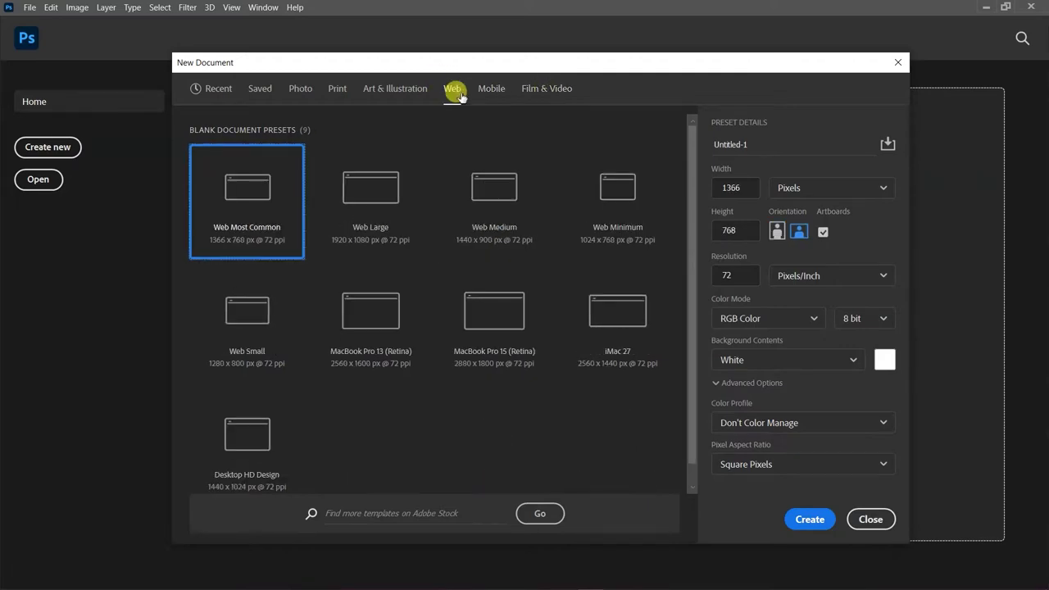
- Using the saved FACEBOOK COVER ART preset, set the width and height to 2000 pixels and choose portrait orientation
{"action": "left_click", "coordinate": [254, 87]}
{"action": "double_click", "coordinate": [733, 187]}
{"action": "key", "text": "BackSpace"}
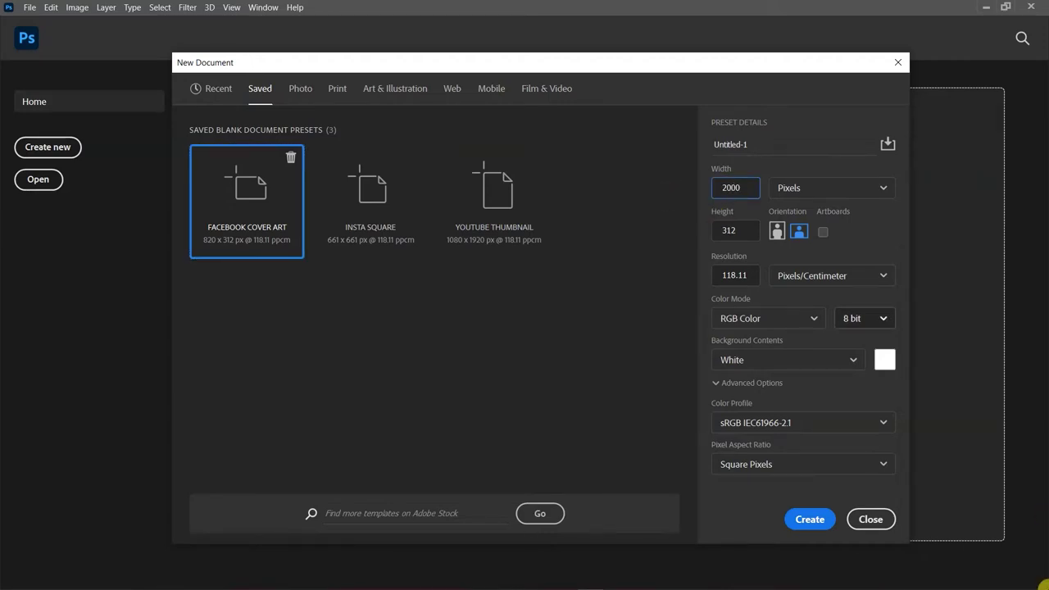
{"action": "double_click", "coordinate": [743, 232]}
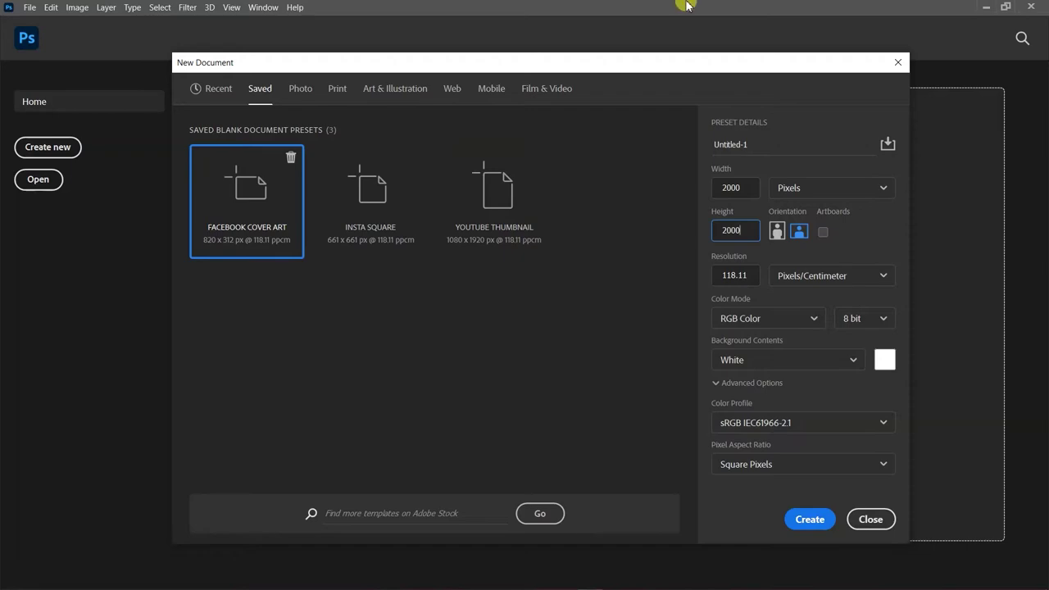
{"action": "left_click", "coordinate": [777, 232]}
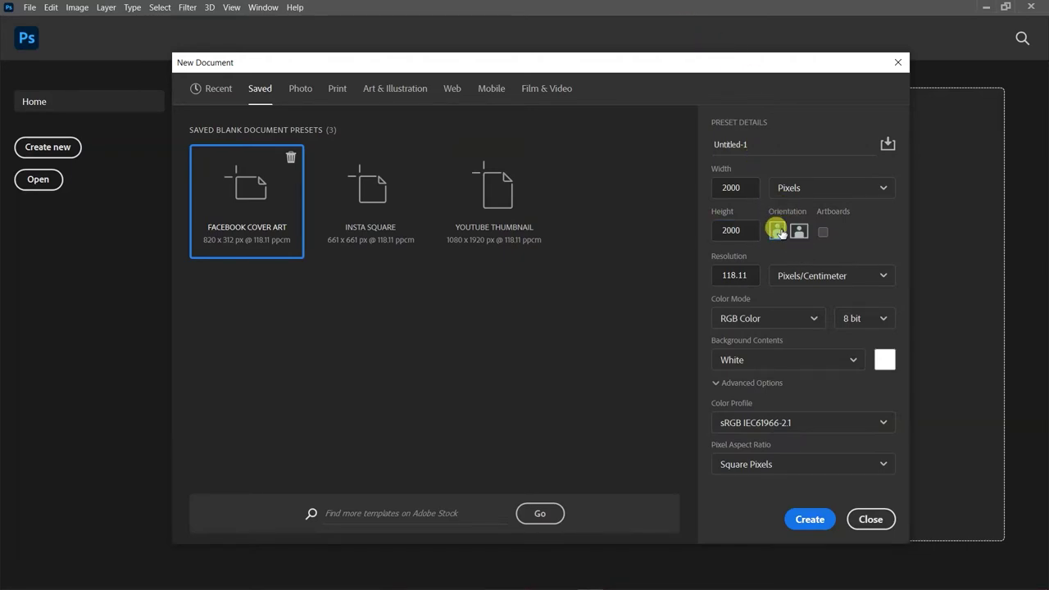
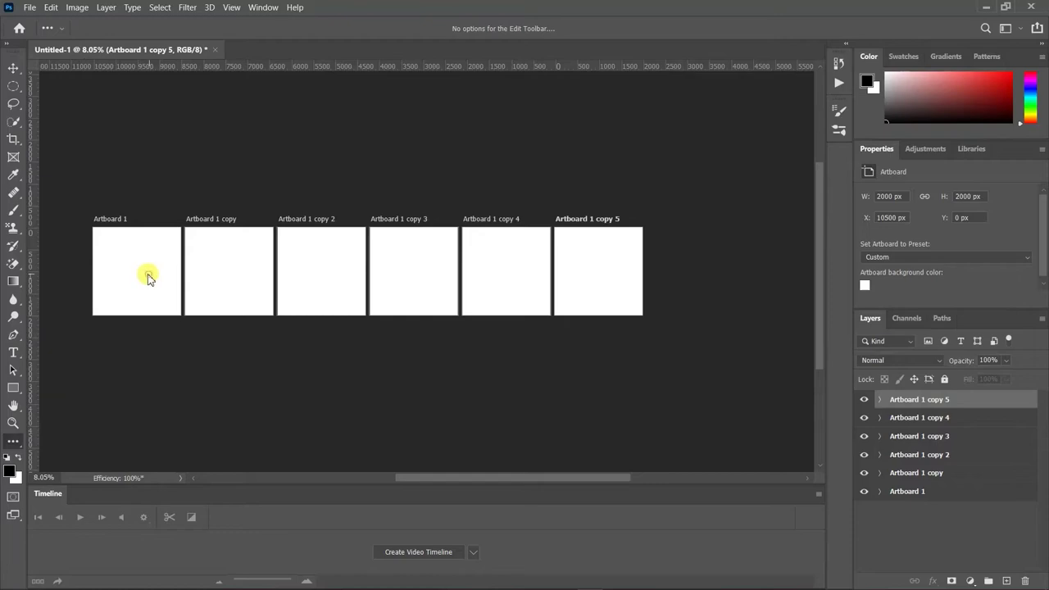
- Draw a black rectangle about 733 × 1100 px on Artboard 1, replacing its empty layer
{"action": "scroll", "coordinate": [158, 287], "scroll_direction": "up", "scroll_amount": 5}
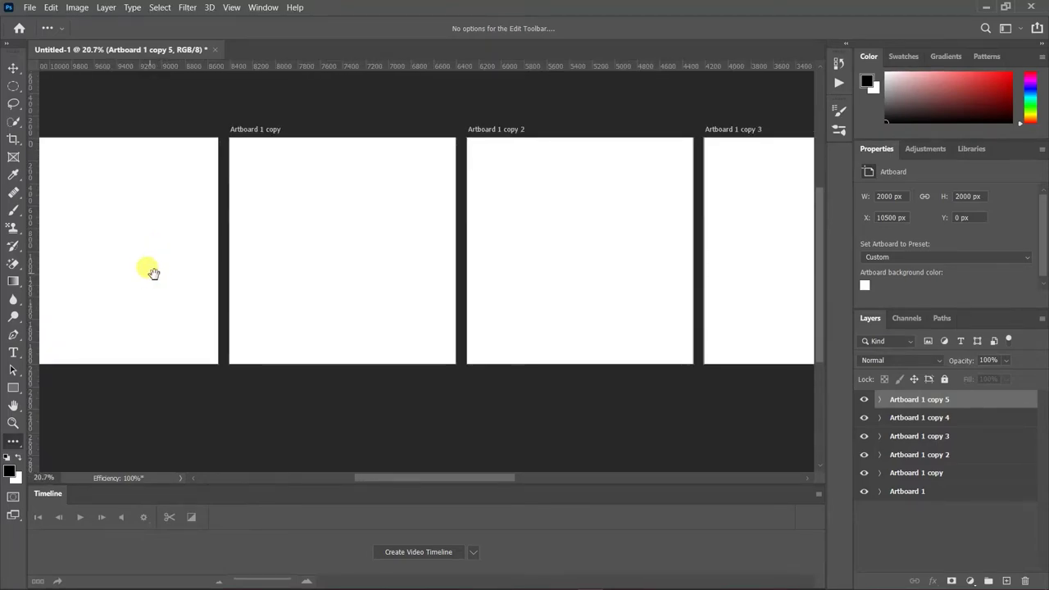
{"action": "left_click_drag", "start_coordinate": [153, 273], "coordinate": [323, 262]}
{"action": "left_click", "coordinate": [918, 490]}
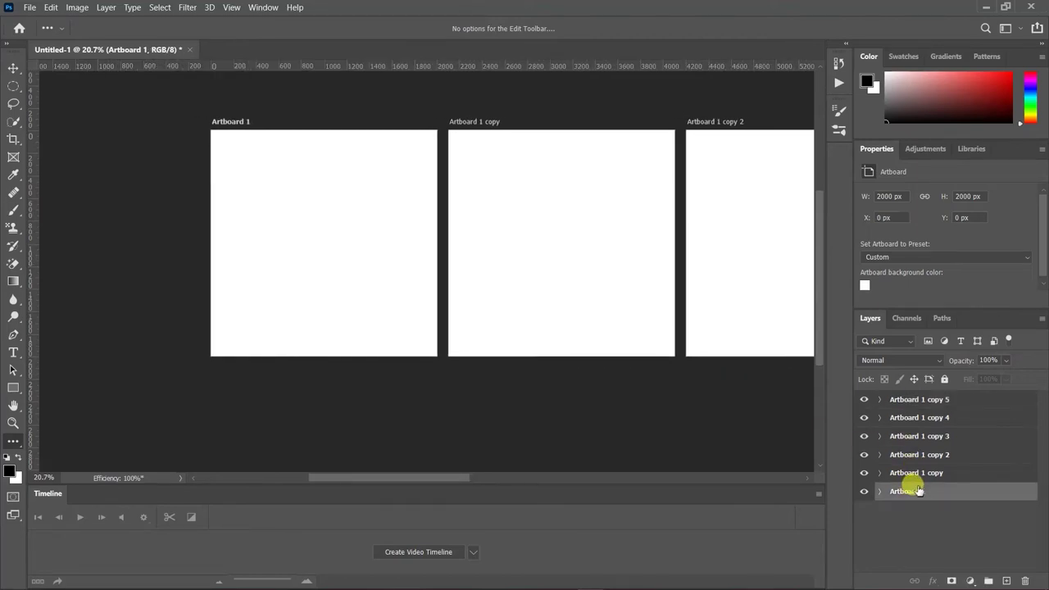
{"action": "left_click", "coordinate": [880, 491]}
{"action": "left_click", "coordinate": [892, 508]}
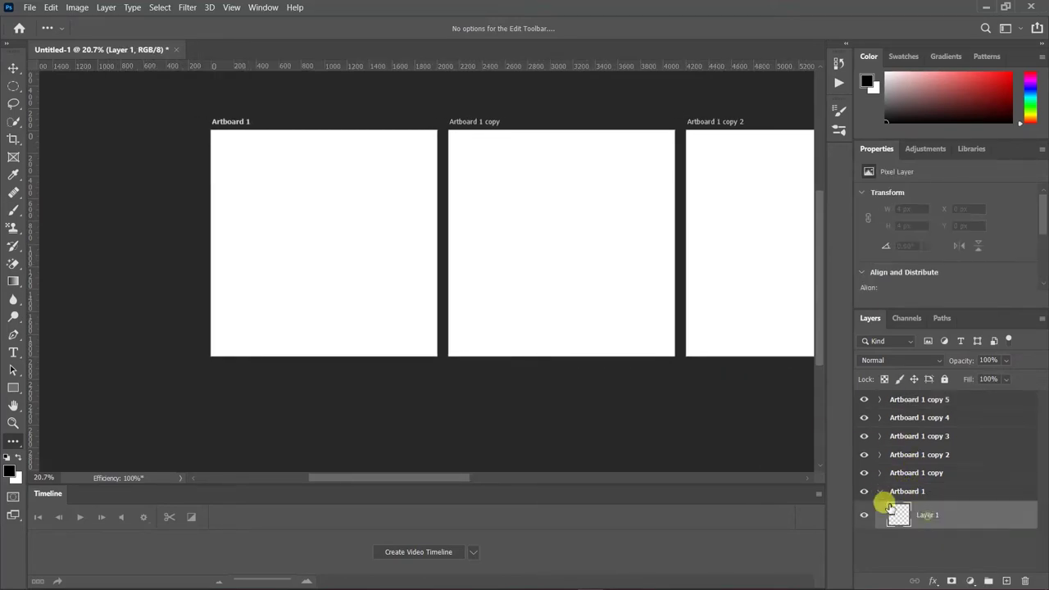
{"action": "left_click", "coordinate": [13, 387]}
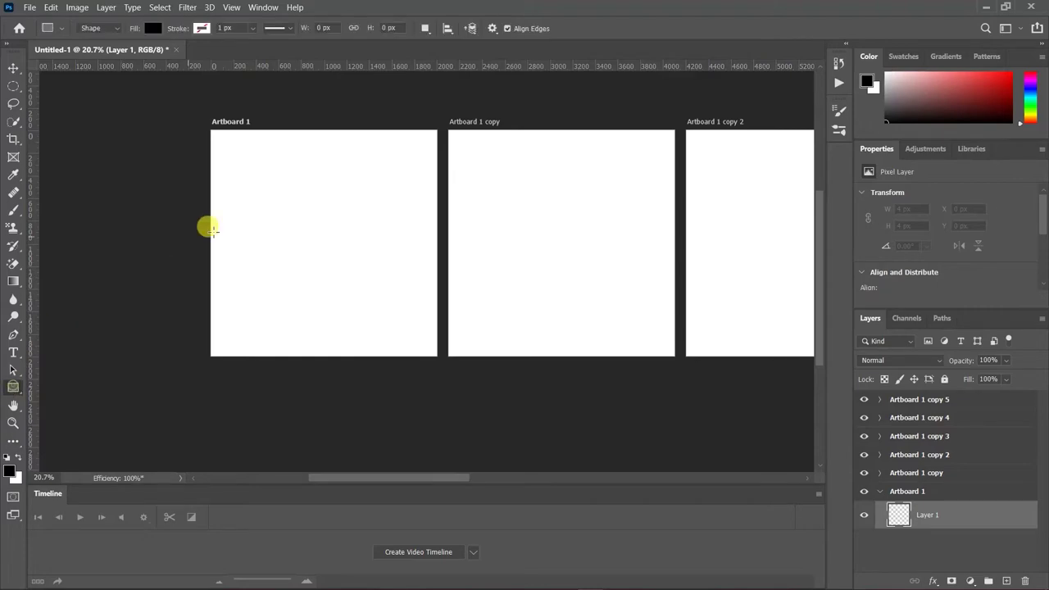
{"action": "left_click_drag", "start_coordinate": [250, 170], "coordinate": [333, 293]}
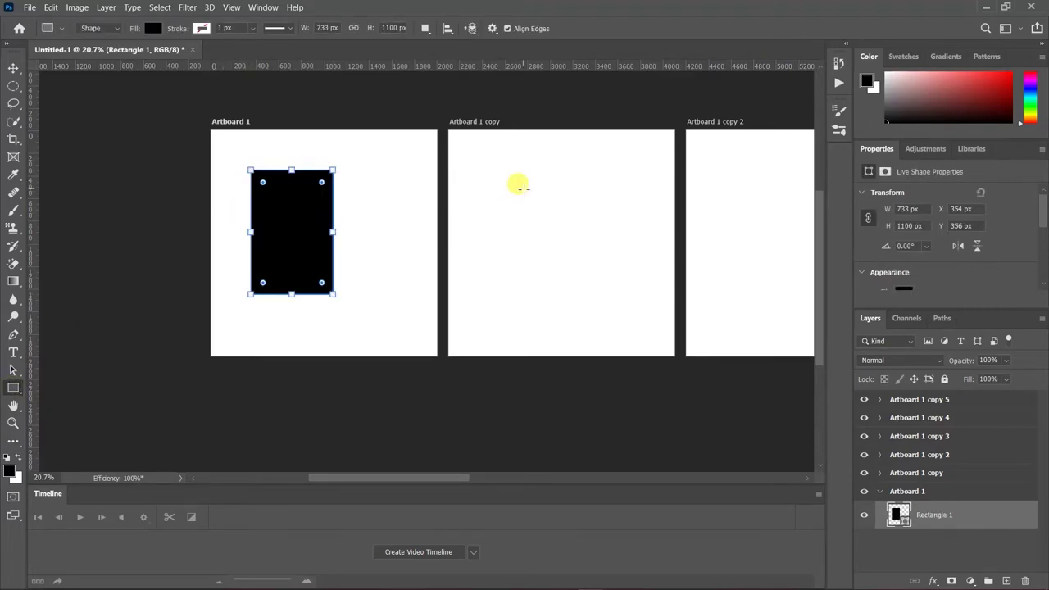
- Expand the layers of Artboard 1 copy and draw a second rectangle about 490 × 722 px on Artboard 1
{"action": "left_click", "coordinate": [872, 491]}
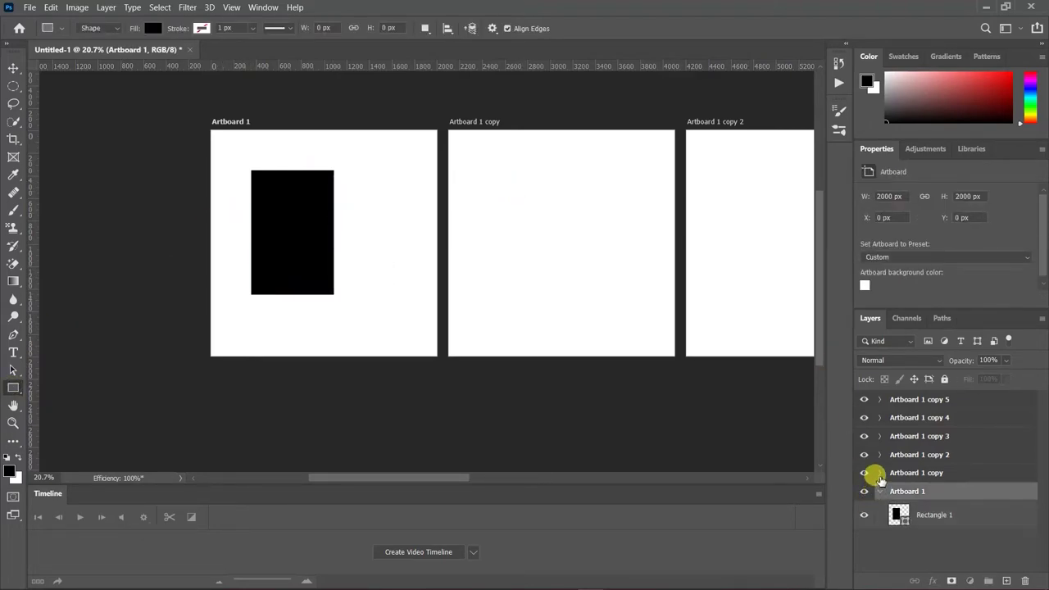
{"action": "left_click", "coordinate": [879, 474]}
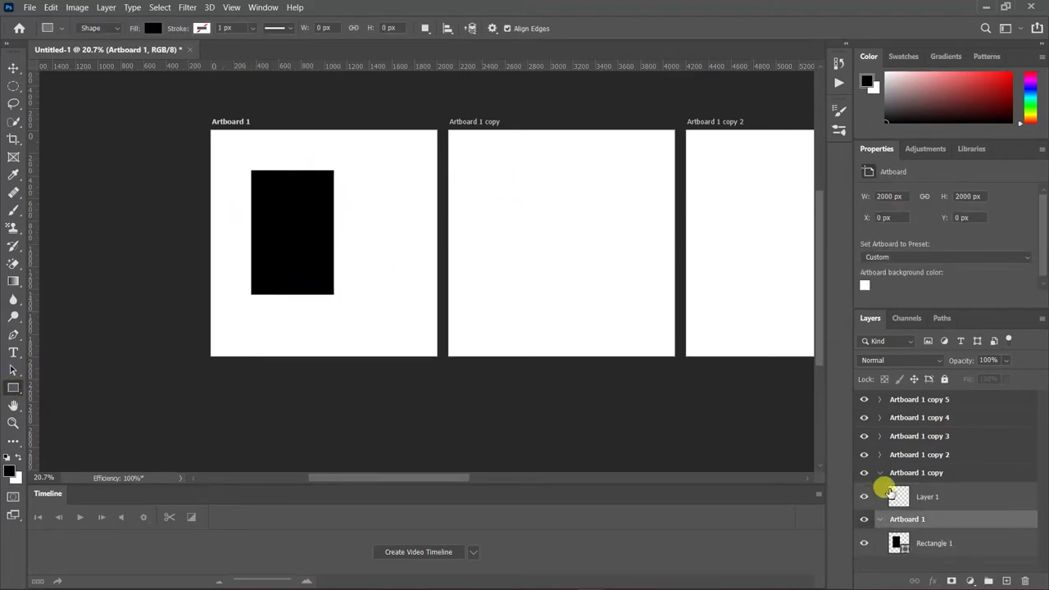
{"action": "left_click", "coordinate": [928, 496]}
{"action": "left_click_drag", "start_coordinate": [358, 194], "coordinate": [414, 275]}
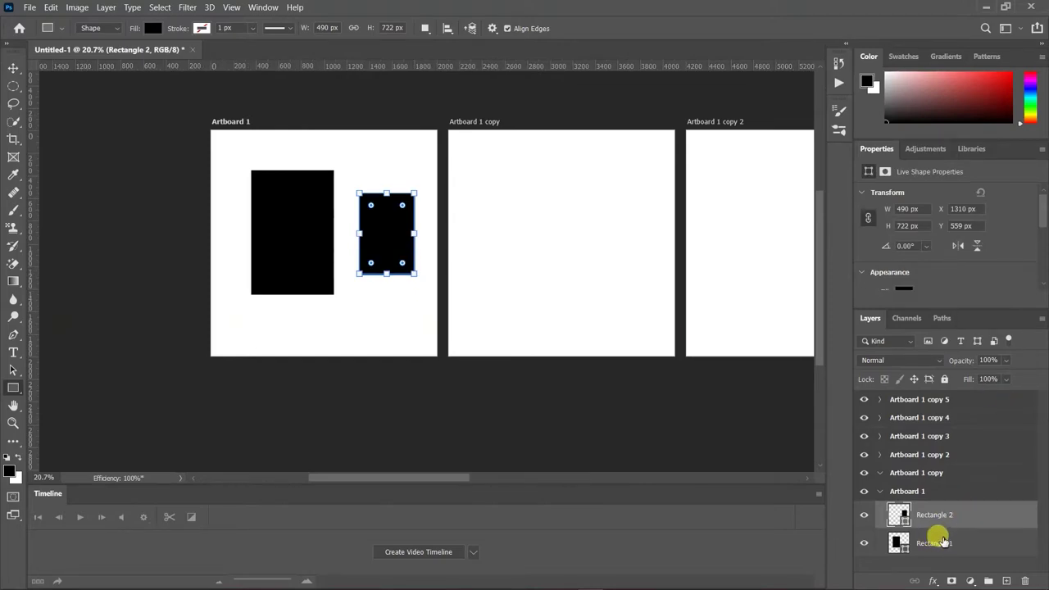
- Draw a rectangle about 717 × 1025 px on Artboard 1 copy and one about 1053 × 1245 px on Artboard 1 copy 5
{"action": "left_click_drag", "start_coordinate": [530, 186], "coordinate": [608, 301]}
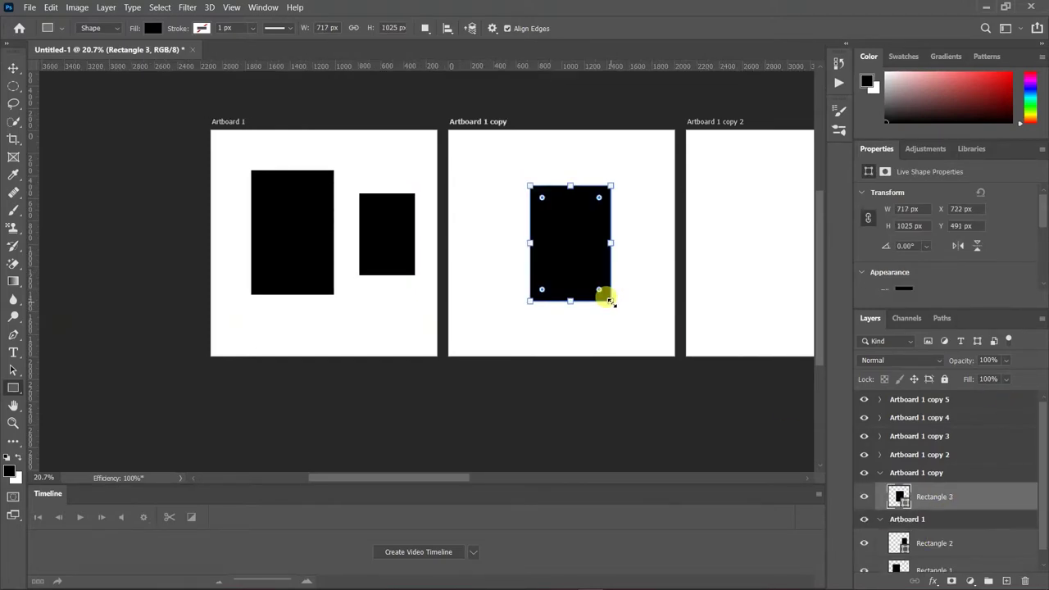
{"action": "left_click_drag", "start_coordinate": [434, 484], "coordinate": [667, 484]}
{"action": "left_click_drag", "start_coordinate": [308, 151], "coordinate": [427, 291]}
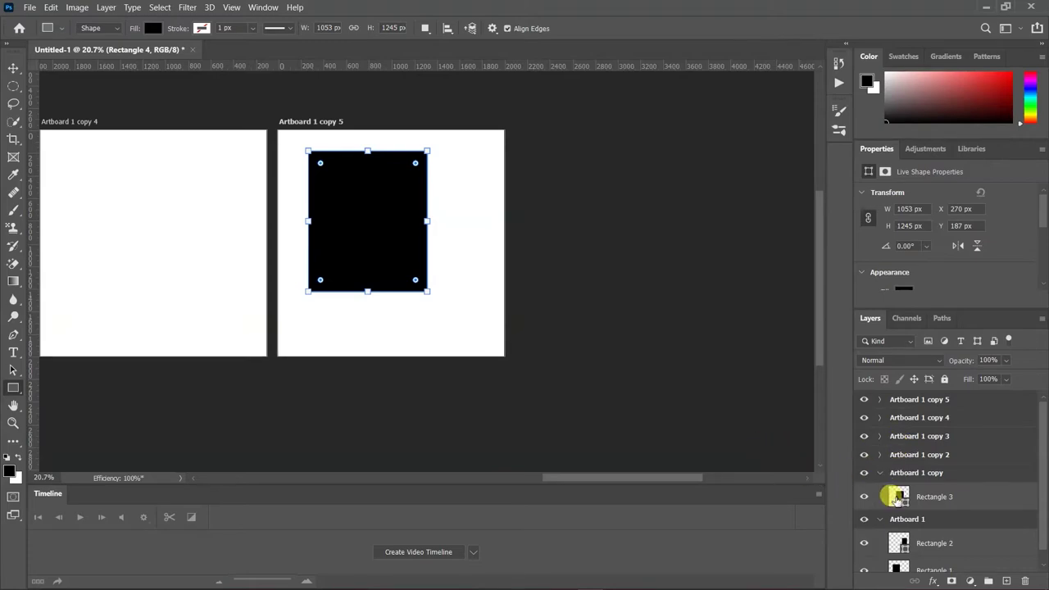
- Close the multi-artboard document without saving it
{"action": "scroll", "coordinate": [922, 529], "scroll_direction": "down", "scroll_amount": 1}
{"action": "scroll", "coordinate": [922, 529], "scroll_direction": "up", "scroll_amount": 1}
{"action": "left_click", "coordinate": [193, 50]}
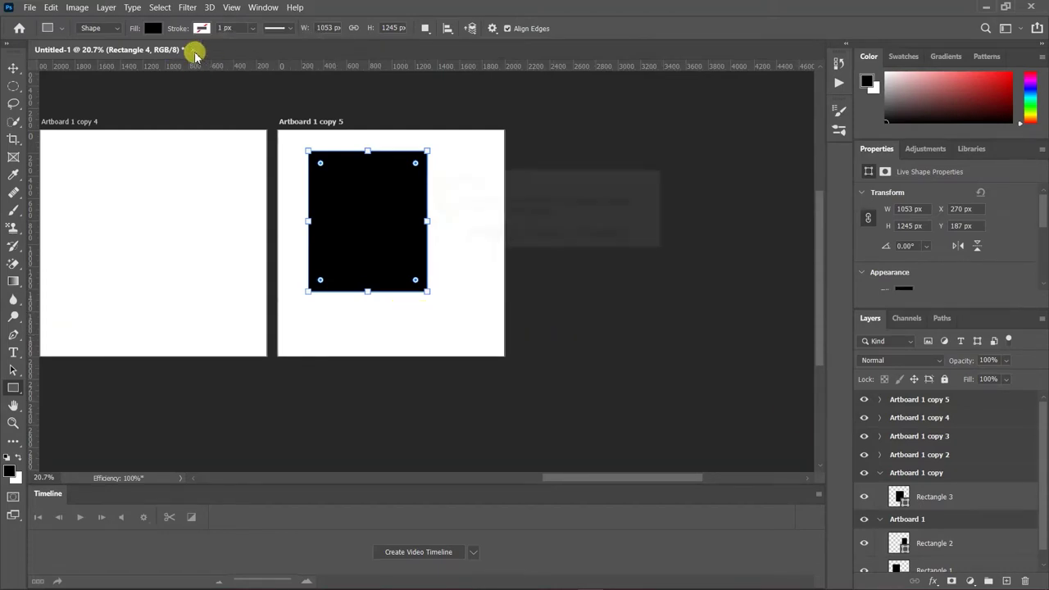
{"action": "left_click", "coordinate": [529, 236]}
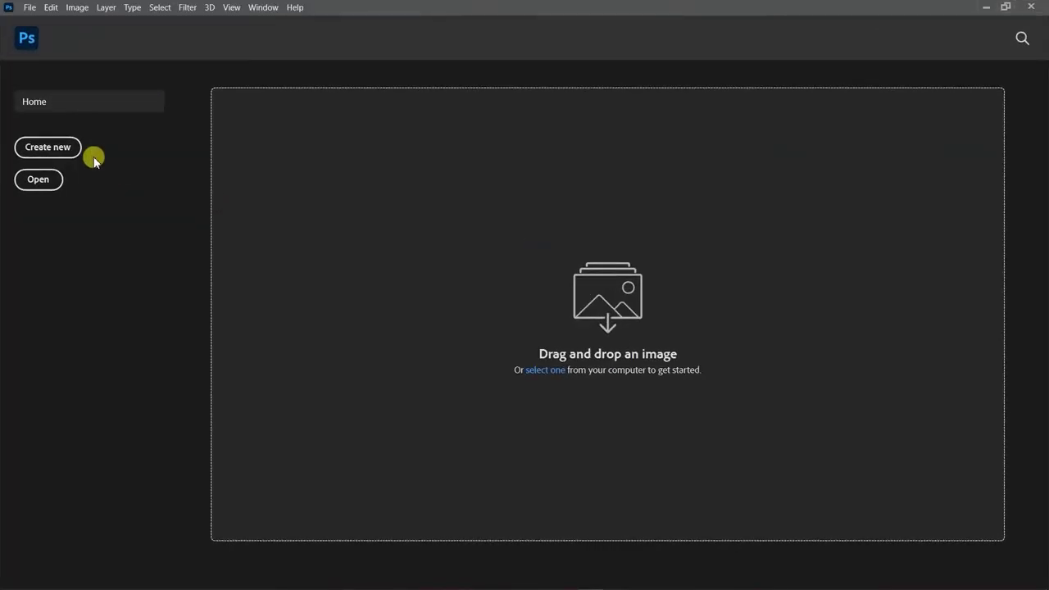
- Create a new document without artboards at a resolution of 300 pixels/centimeter, and close it
{"action": "left_click", "coordinate": [38, 151]}
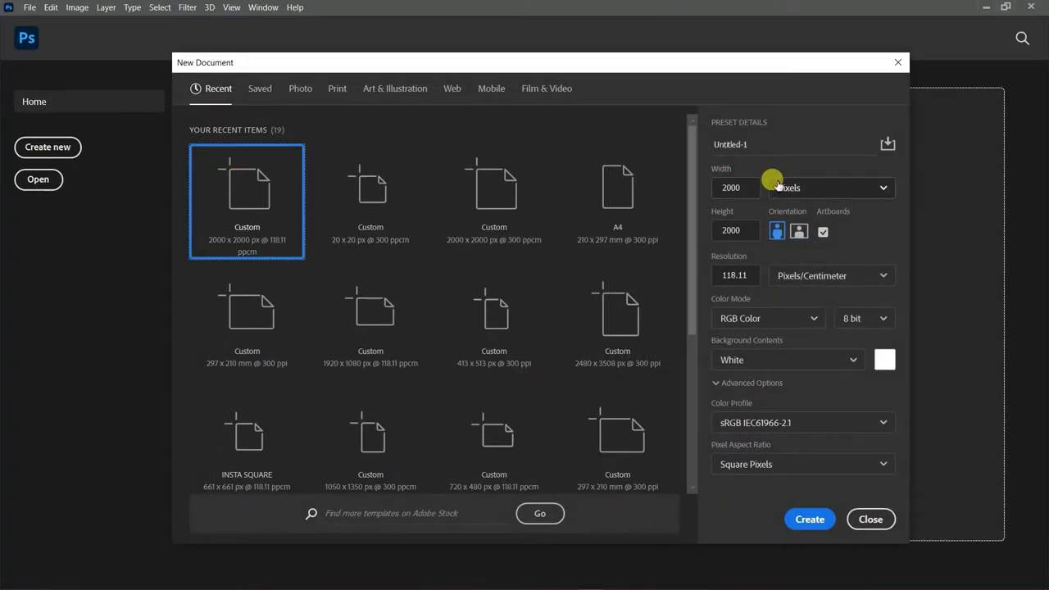
{"action": "left_click", "coordinate": [824, 234]}
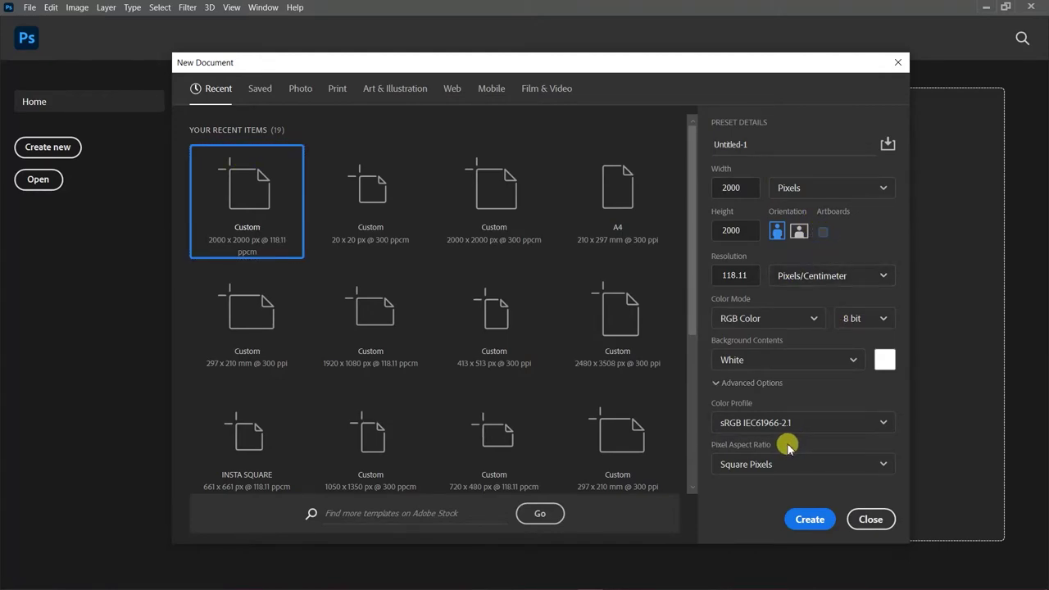
{"action": "left_click", "coordinate": [747, 268]}
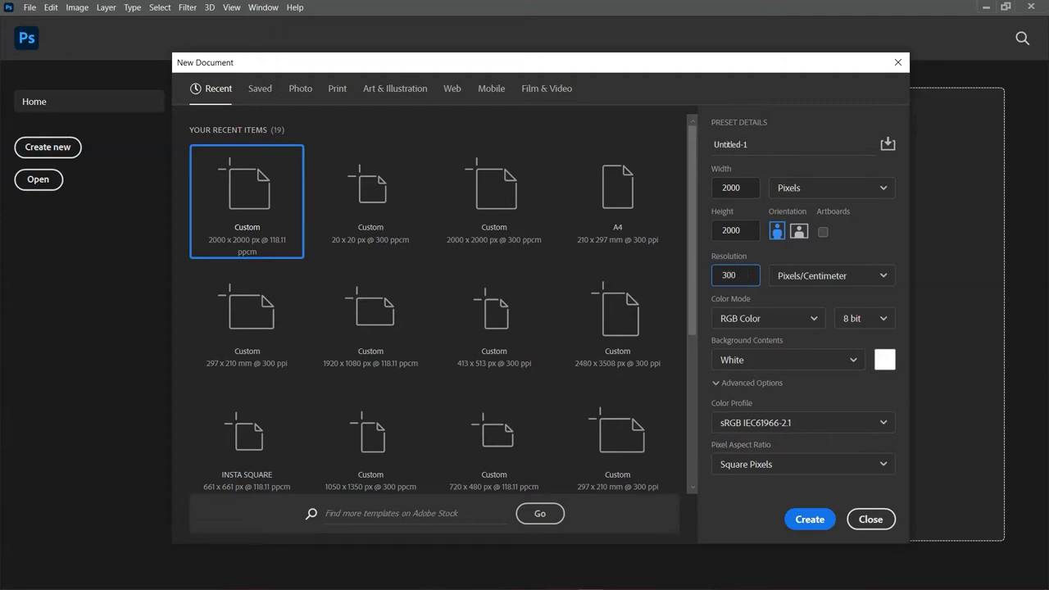
{"action": "key", "text": "Return"}
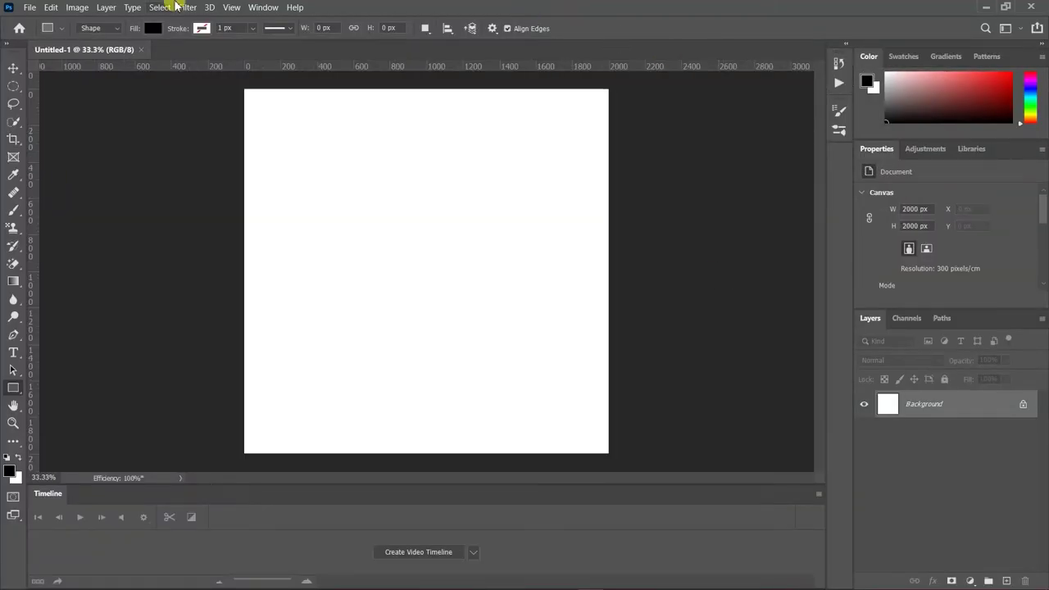
{"action": "left_click", "coordinate": [146, 50]}
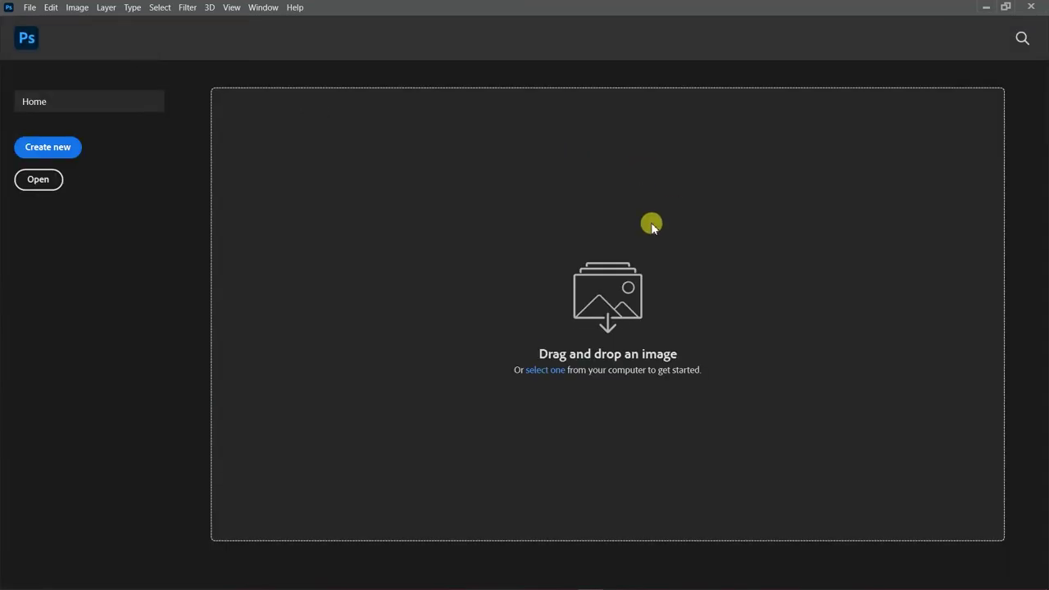
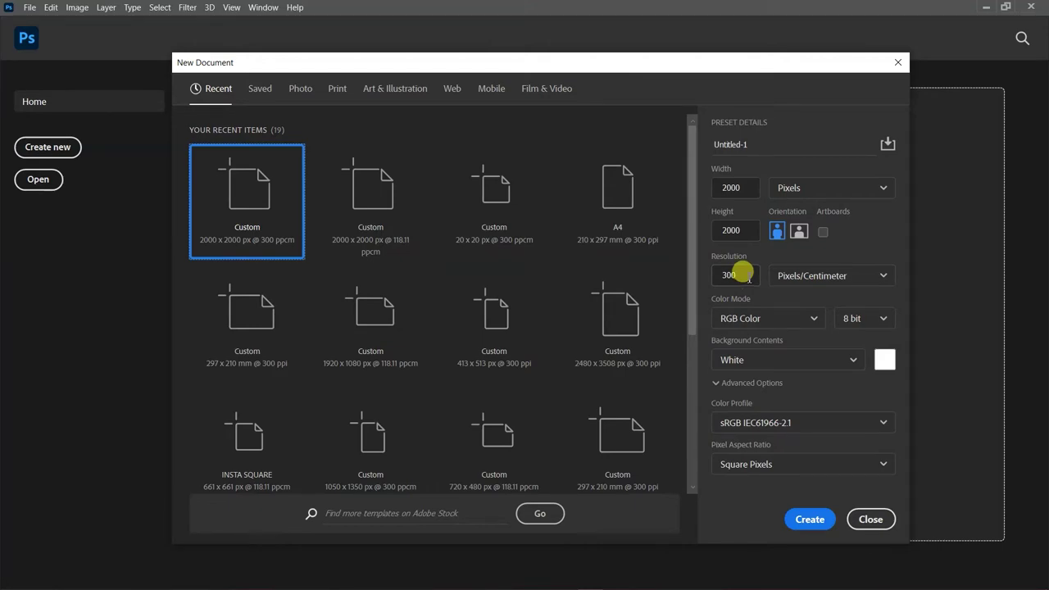
- Try pixels/inch as the resolution unit, return it to pixels/centimeter, and keep RGB Color as the color mode
{"action": "left_click", "coordinate": [844, 276]}
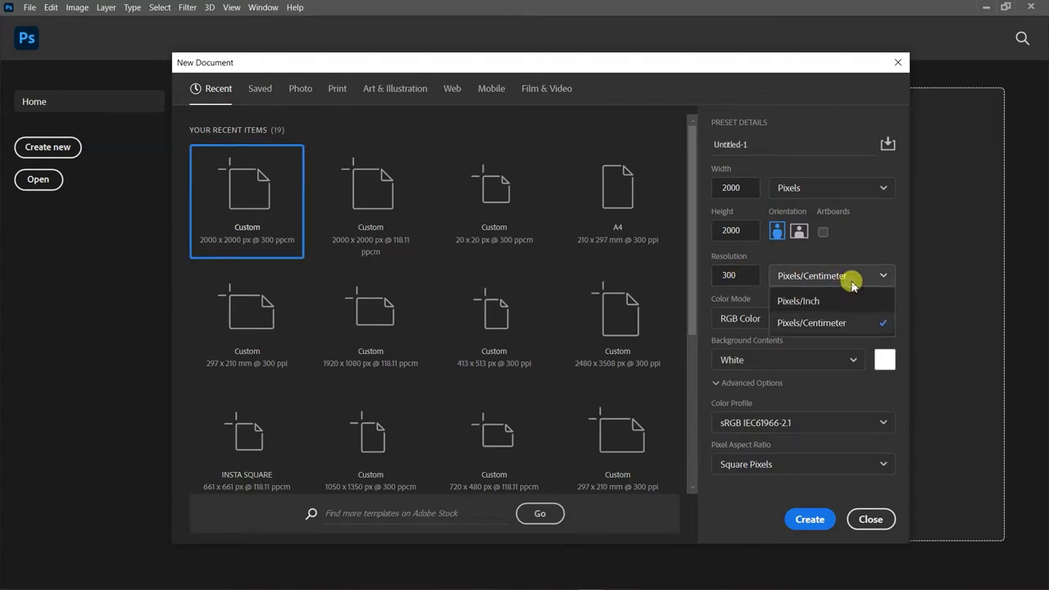
{"action": "left_click", "coordinate": [820, 301]}
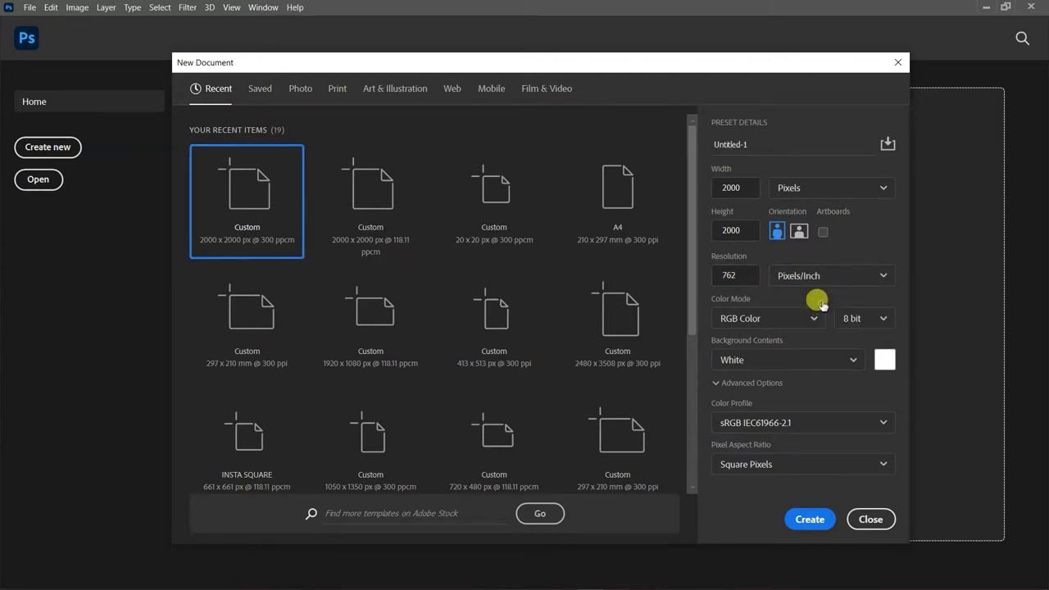
{"action": "left_click", "coordinate": [829, 279]}
{"action": "left_click", "coordinate": [823, 320]}
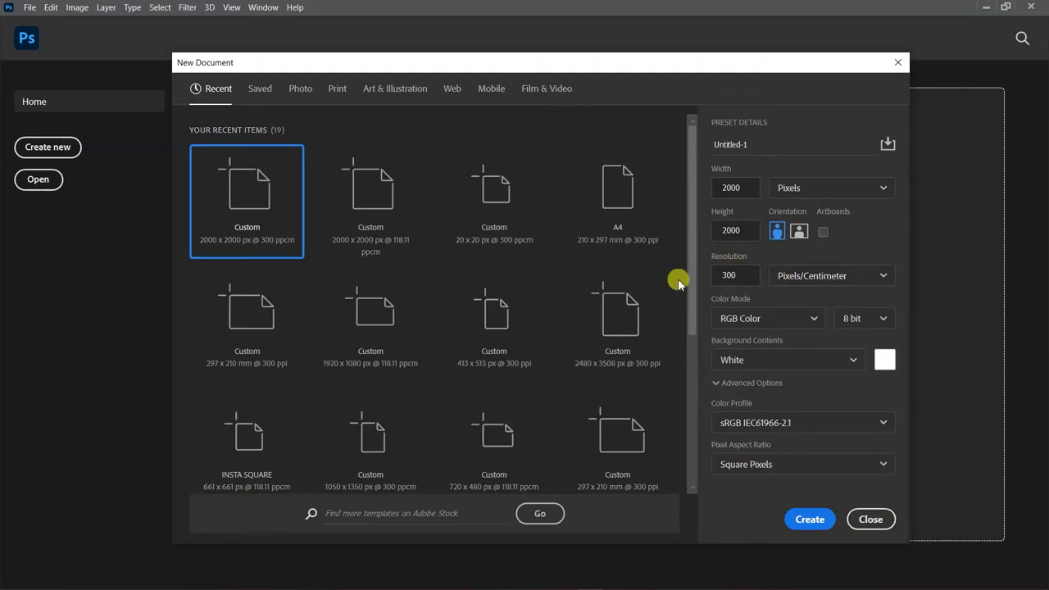
{"action": "left_click", "coordinate": [776, 320]}
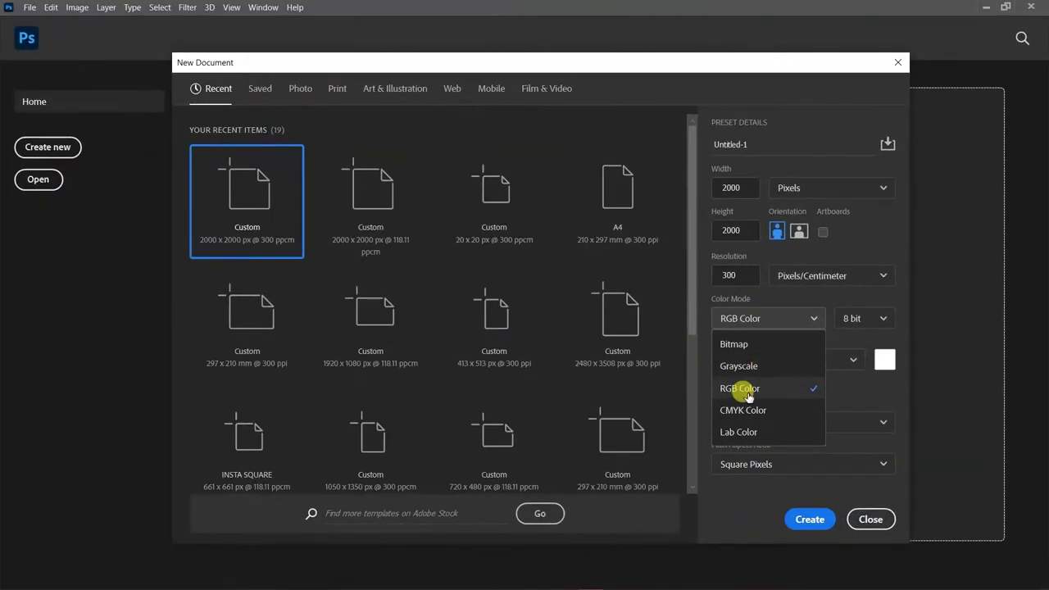
{"action": "left_click", "coordinate": [746, 388]}
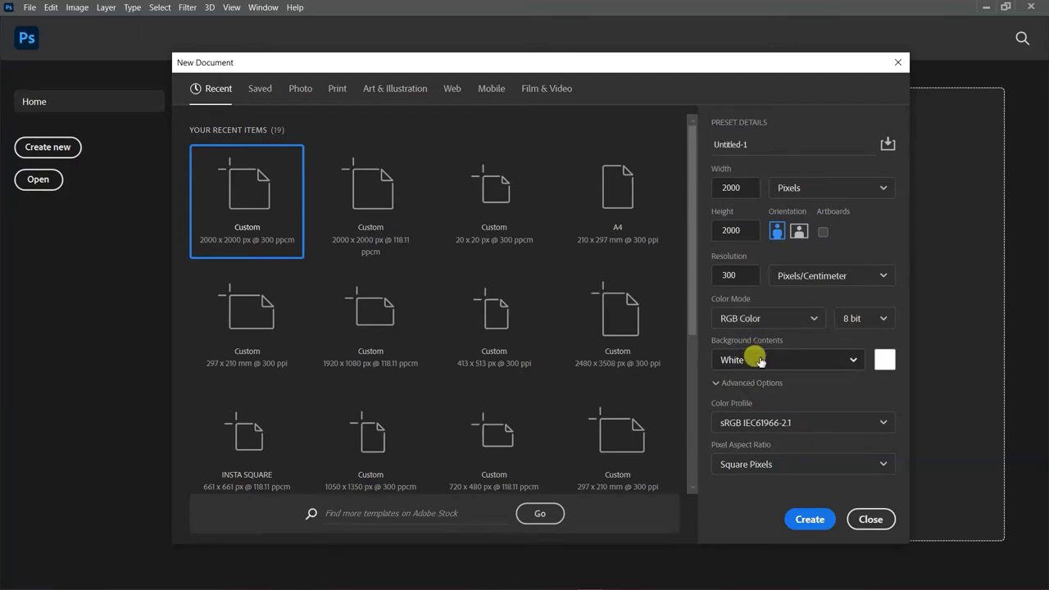
- Try the White, Black, Background Color and Transparent options for the new document's background contents
{"action": "left_click", "coordinate": [747, 360]}
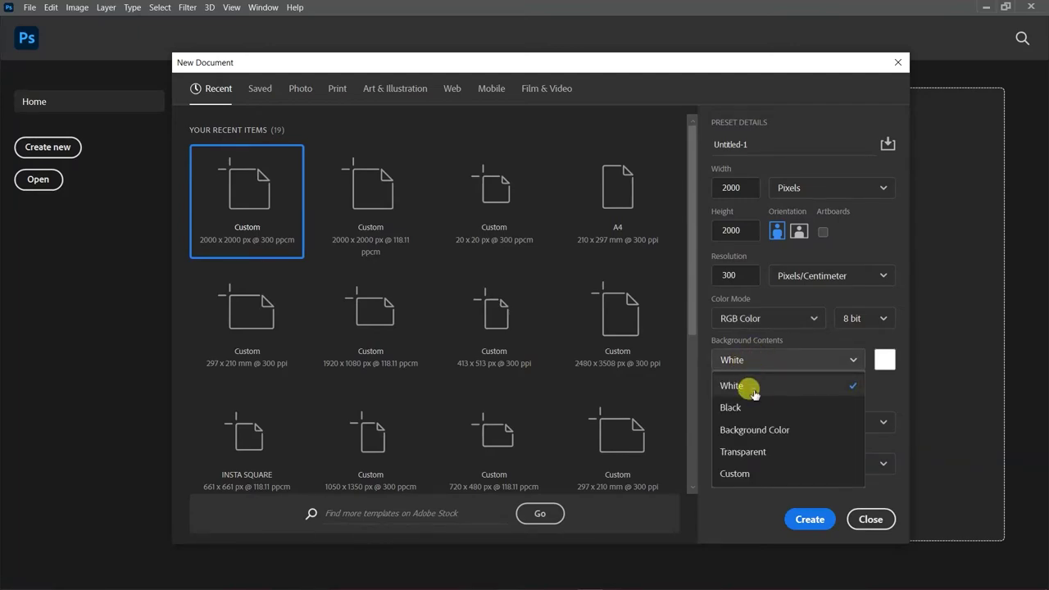
{"action": "left_click", "coordinate": [753, 393]}
{"action": "left_click", "coordinate": [733, 358]}
{"action": "left_click", "coordinate": [731, 385]}
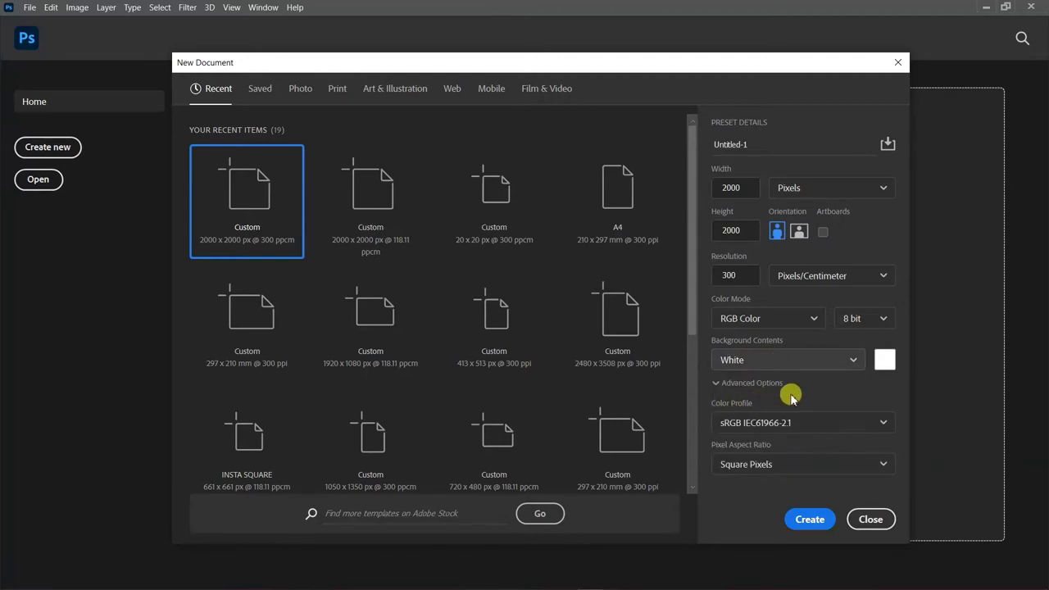
{"action": "scroll", "coordinate": [789, 363], "scroll_direction": "down", "scroll_amount": 1}
{"action": "left_click", "coordinate": [789, 361]}
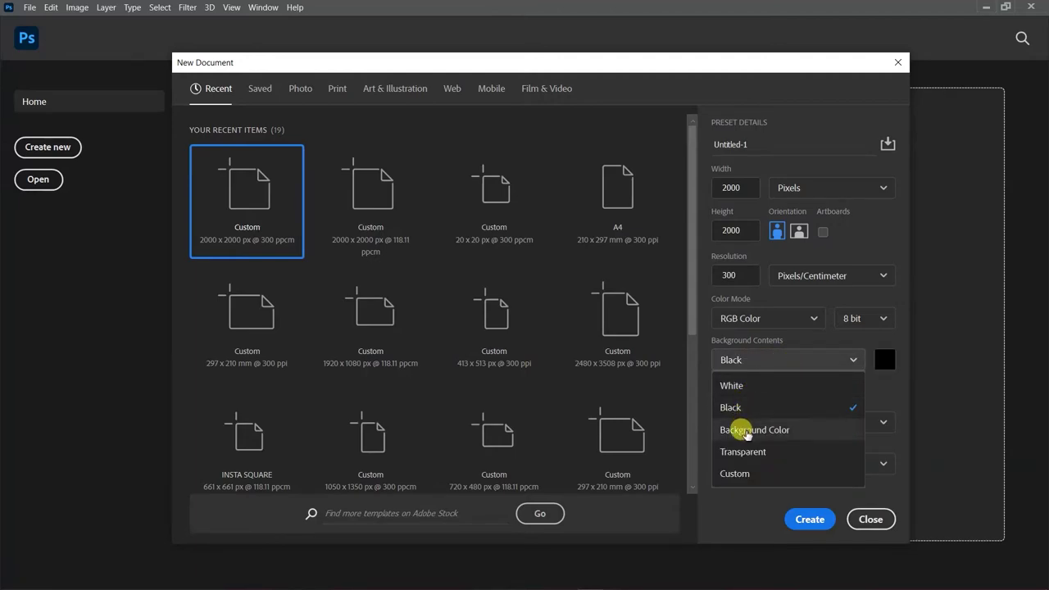
{"action": "left_click", "coordinate": [747, 432]}
{"action": "left_click", "coordinate": [775, 360]}
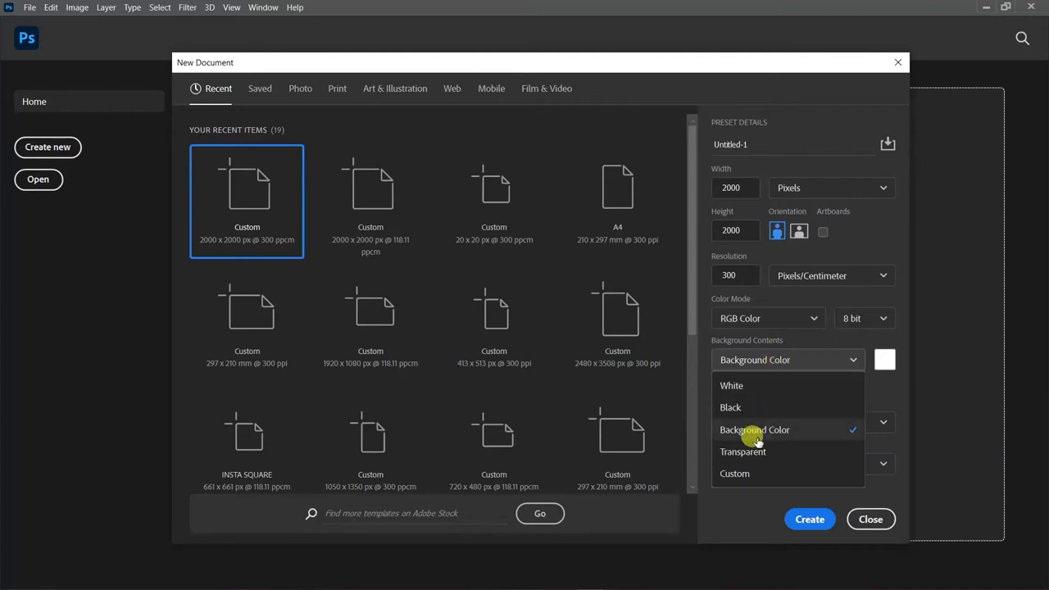
{"action": "left_click", "coordinate": [742, 452]}
{"action": "left_click", "coordinate": [803, 359]}
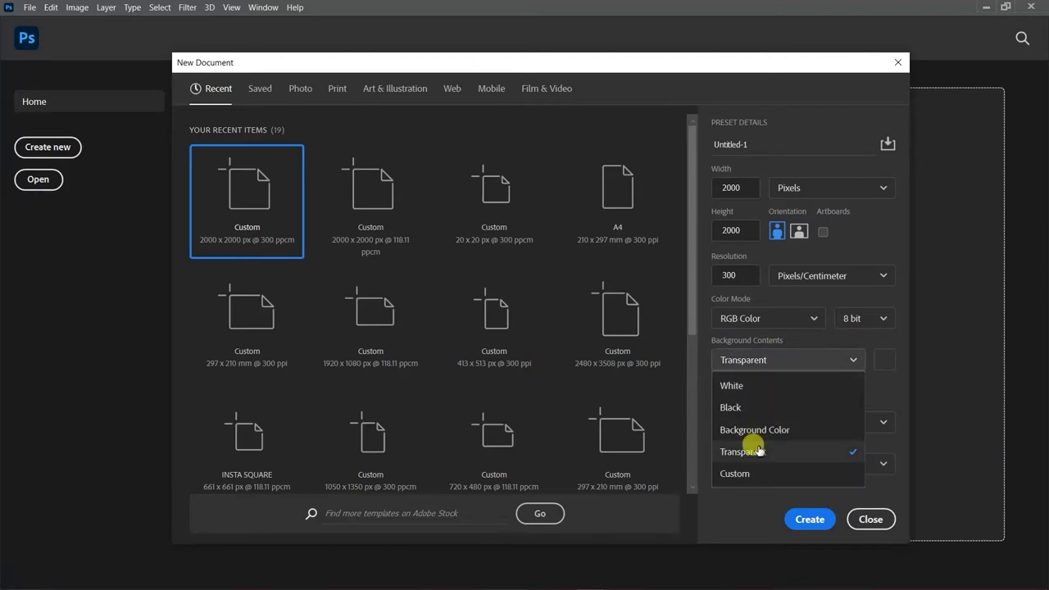
- Create a document with a custom blue background of RGB 59, 0, 252, and close it
{"action": "left_click", "coordinate": [738, 474]}
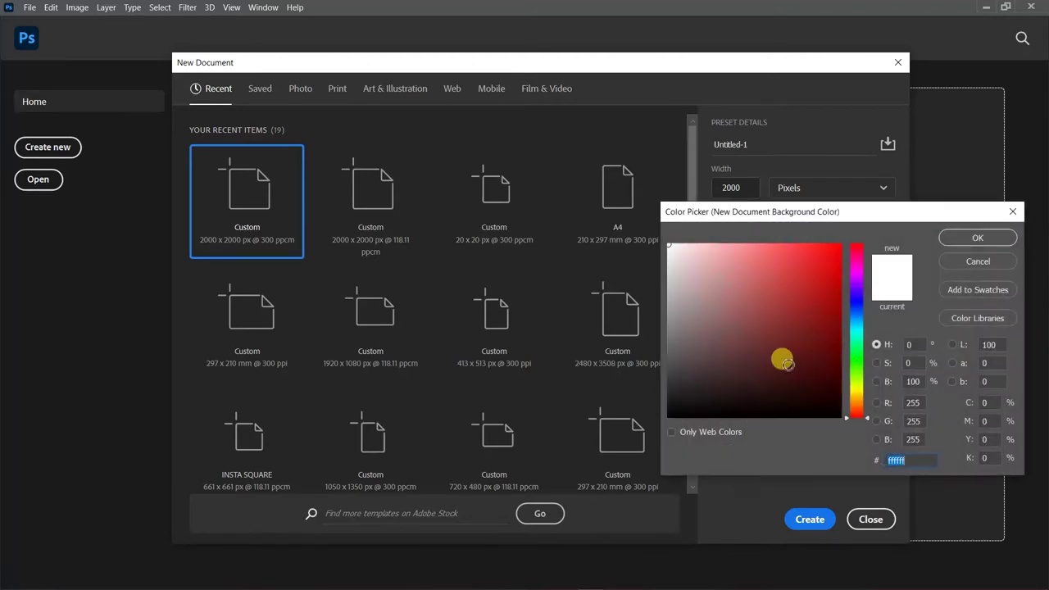
{"action": "left_click", "coordinate": [852, 295]}
{"action": "left_click", "coordinate": [817, 277]}
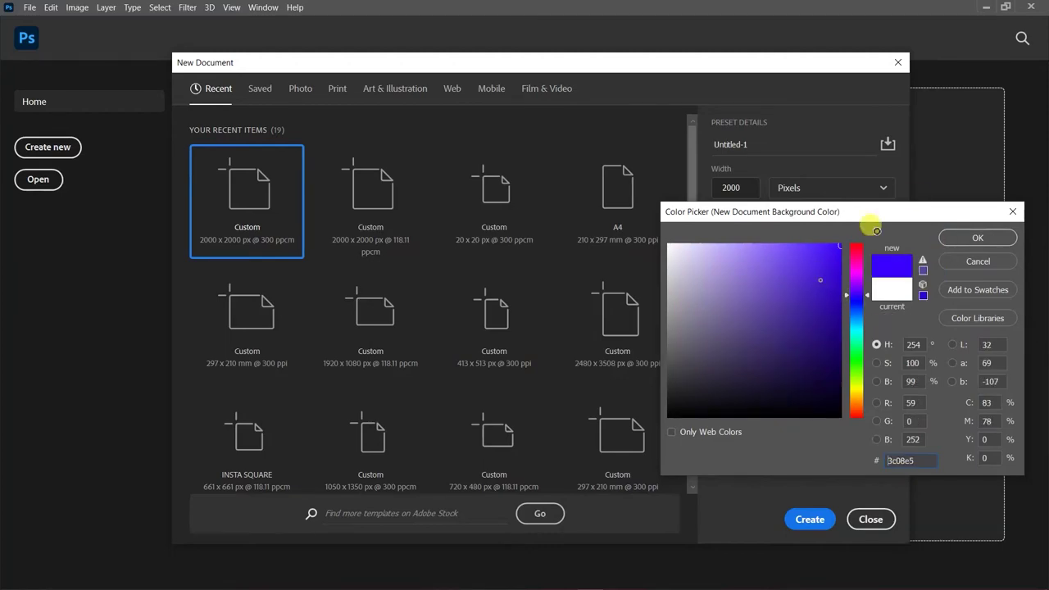
{"action": "left_click", "coordinate": [983, 237]}
{"action": "left_click", "coordinate": [820, 520]}
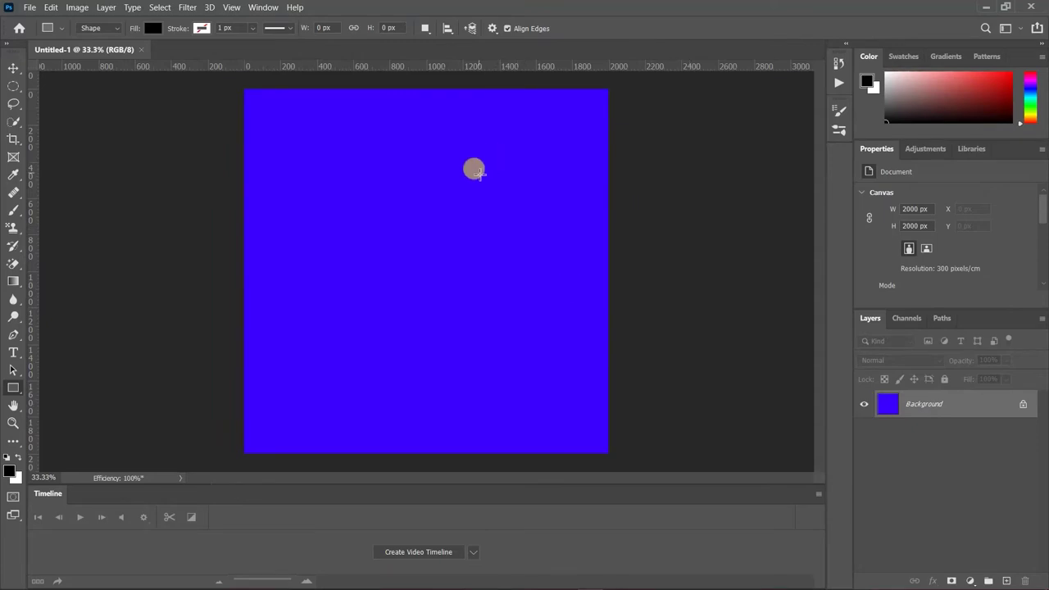
{"action": "left_click", "coordinate": [144, 50]}
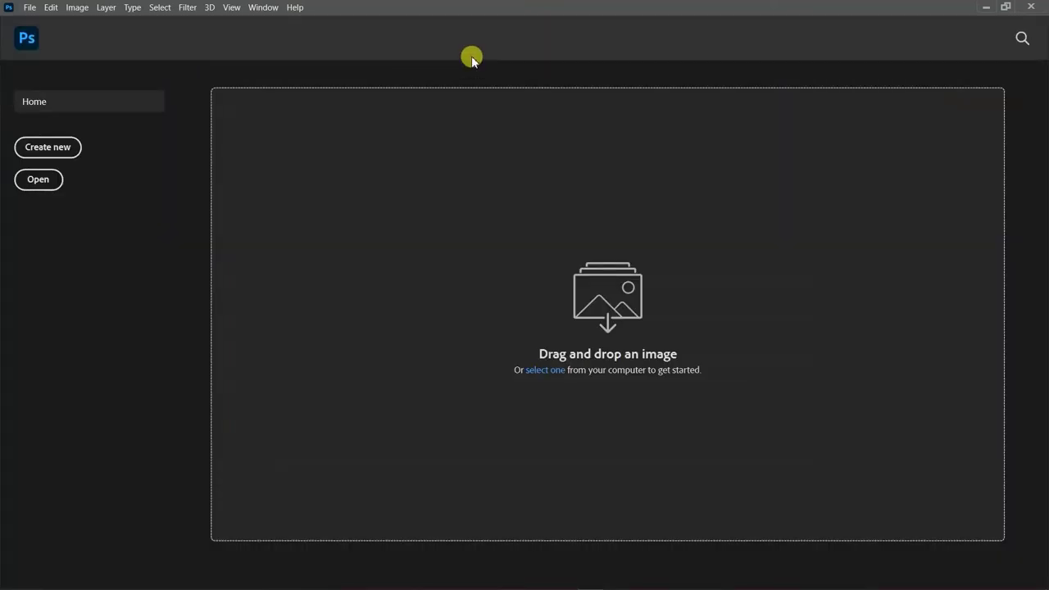
- Open the new document settings and set the background contents to White
{"action": "left_click", "coordinate": [47, 149]}
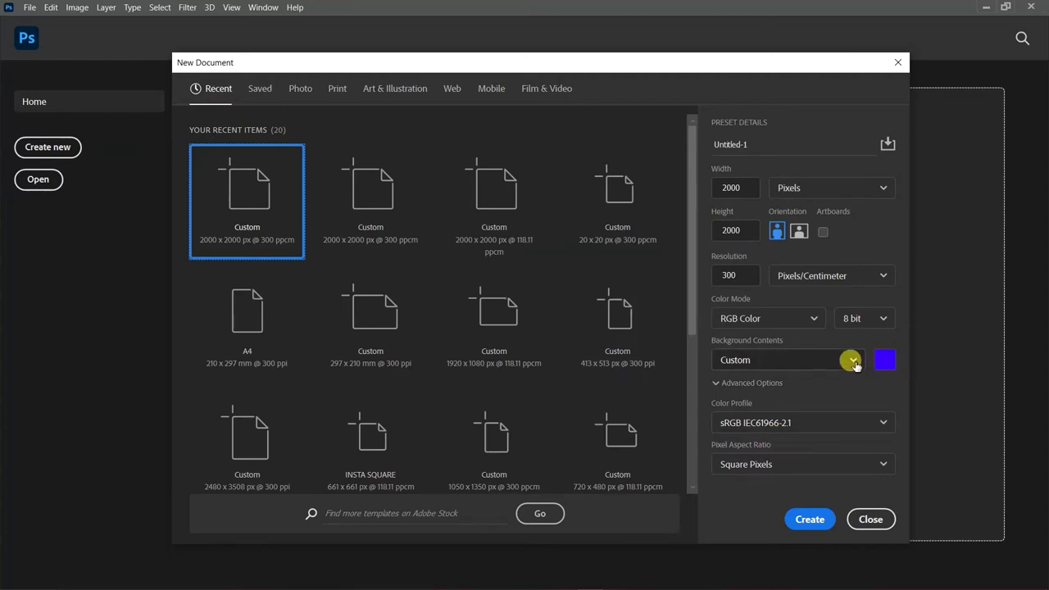
{"action": "left_click", "coordinate": [796, 363]}
{"action": "left_click", "coordinate": [767, 383]}
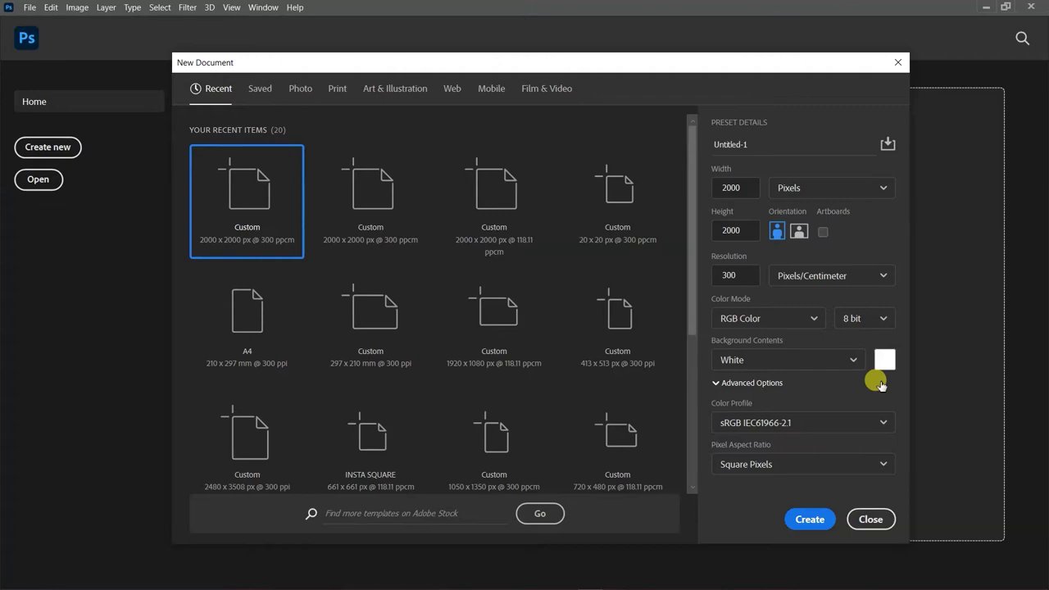
- Try 16 bit as the new document's bit depth and return it to 8 bit
{"action": "left_click", "coordinate": [883, 320]}
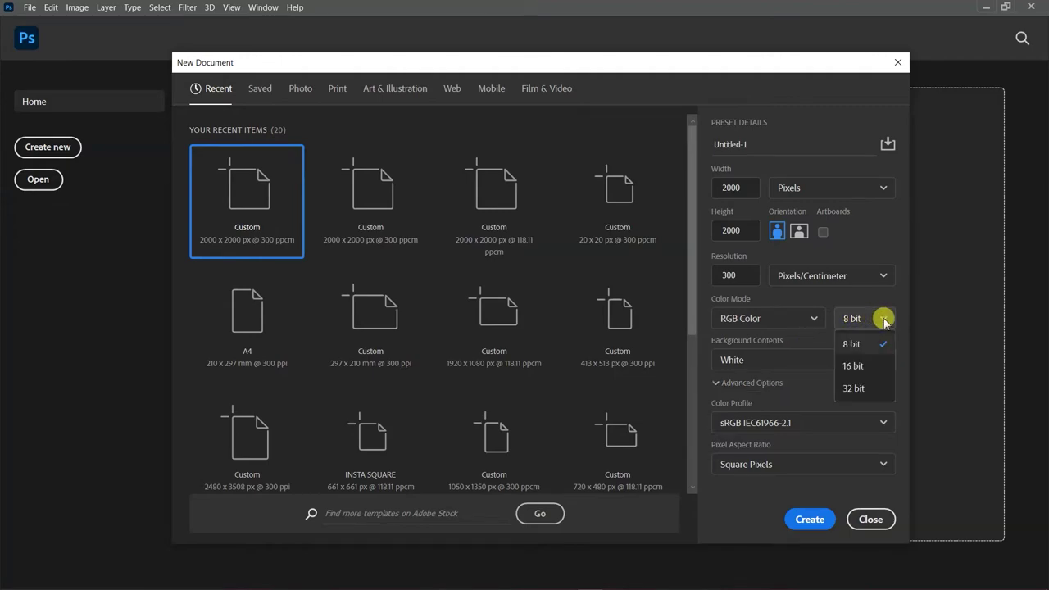
{"action": "left_click", "coordinate": [856, 367]}
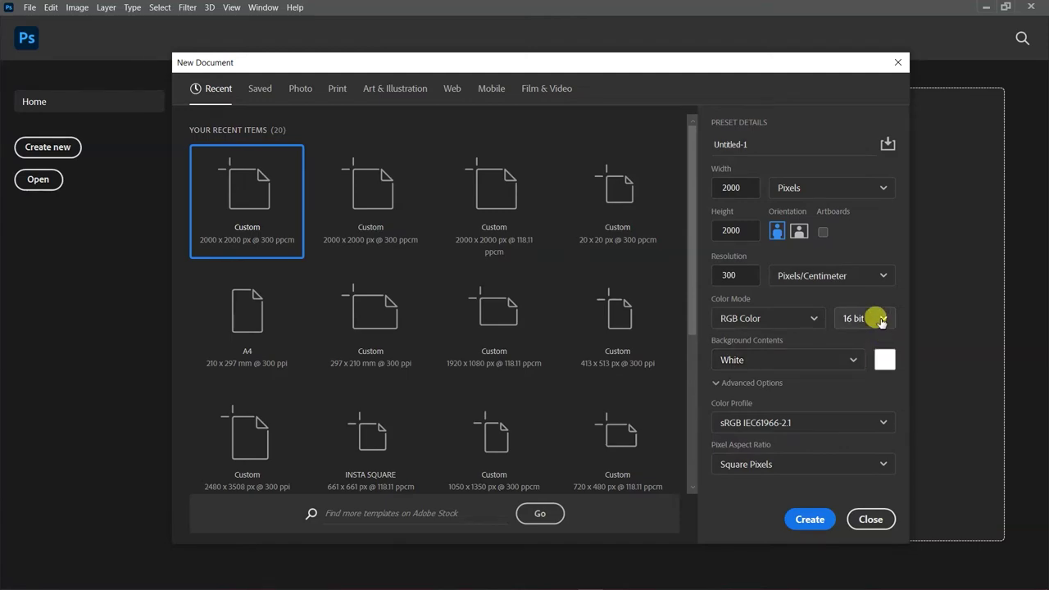
{"action": "left_click", "coordinate": [870, 318]}
{"action": "left_click", "coordinate": [867, 344]}
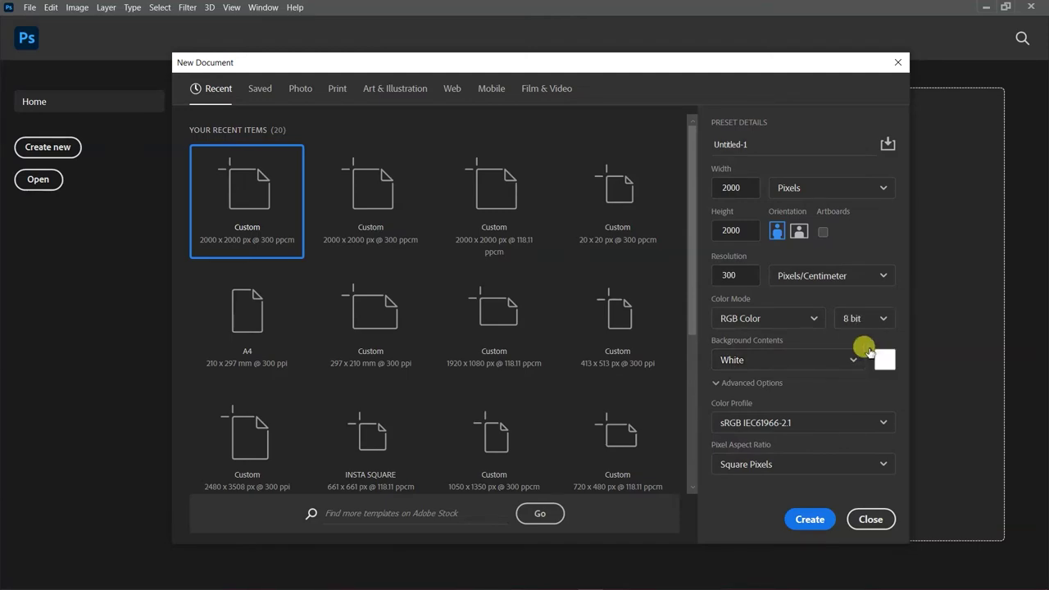
- Collapse the advanced options, name the document PHOTOSHOP 2021, and create it
{"action": "left_click", "coordinate": [716, 385]}
{"action": "left_click", "coordinate": [809, 520]}
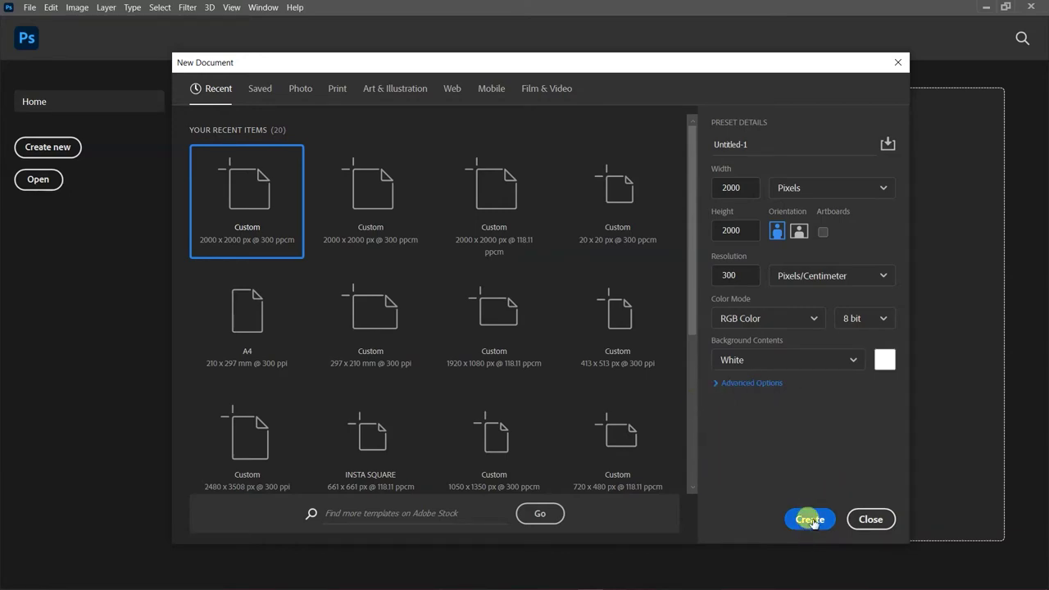
{"action": "left_click", "coordinate": [784, 146]}
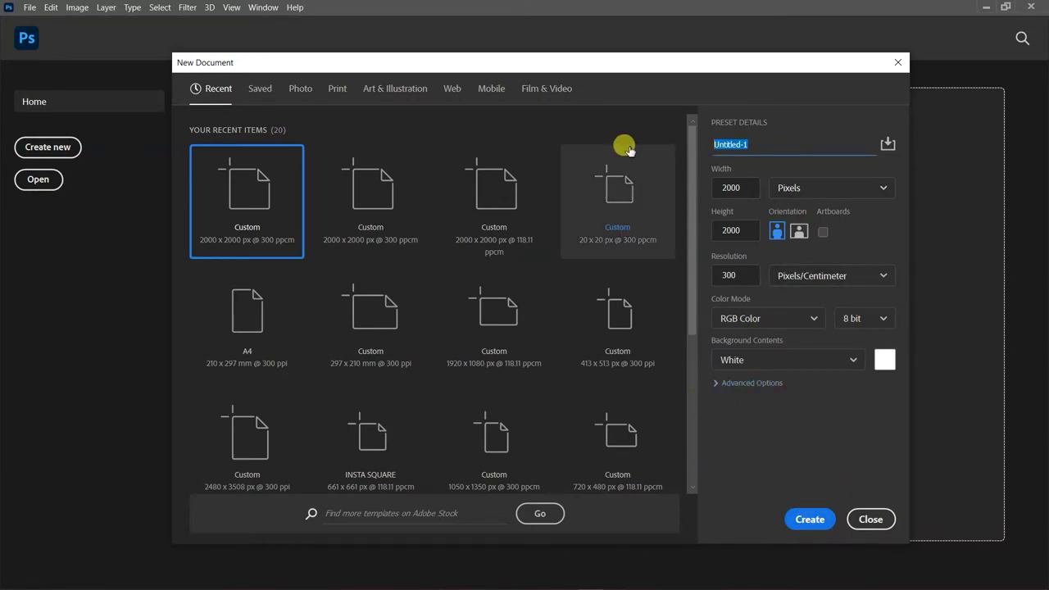
{"action": "type", "text": "PHOTOSHOP 2021"}
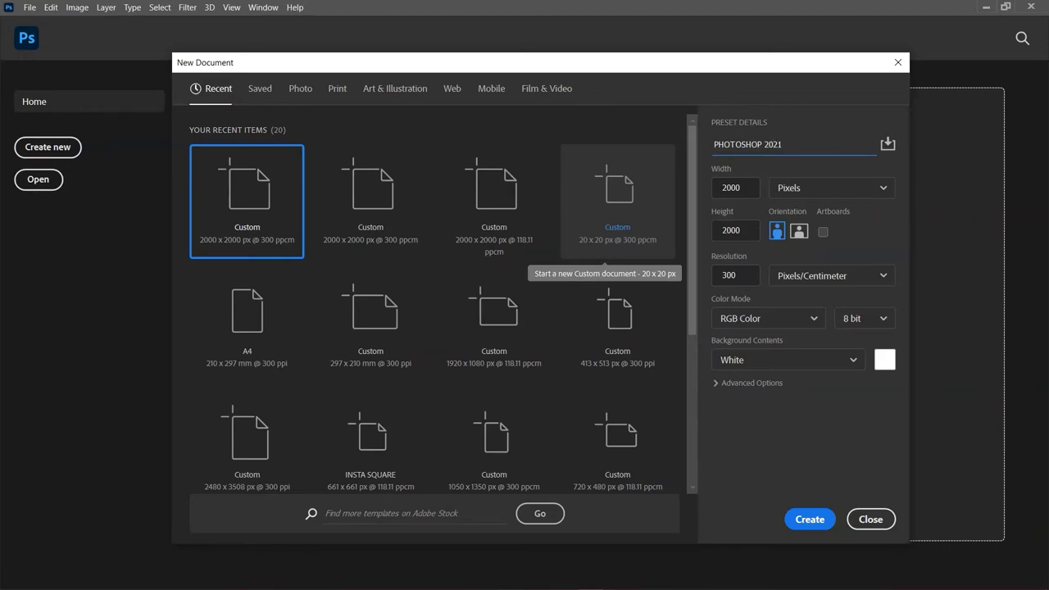
{"action": "key", "text": "Return"}
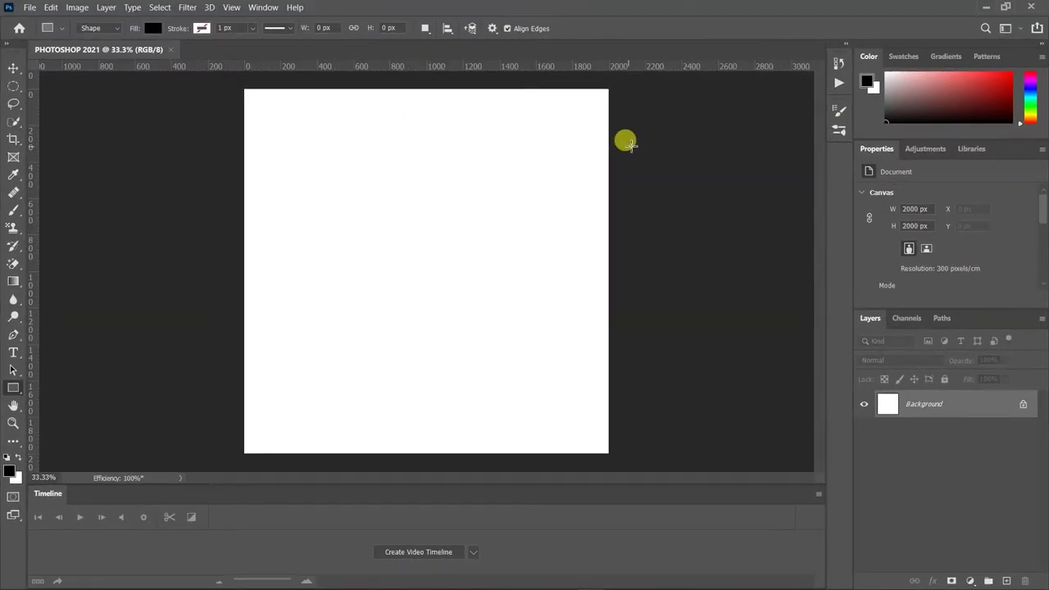
- Look through the options of the Move, marquee, Lasso, Quick Selection, Crop, Frame and Eyedropper tools
{"action": "left_click", "coordinate": [14, 72]}
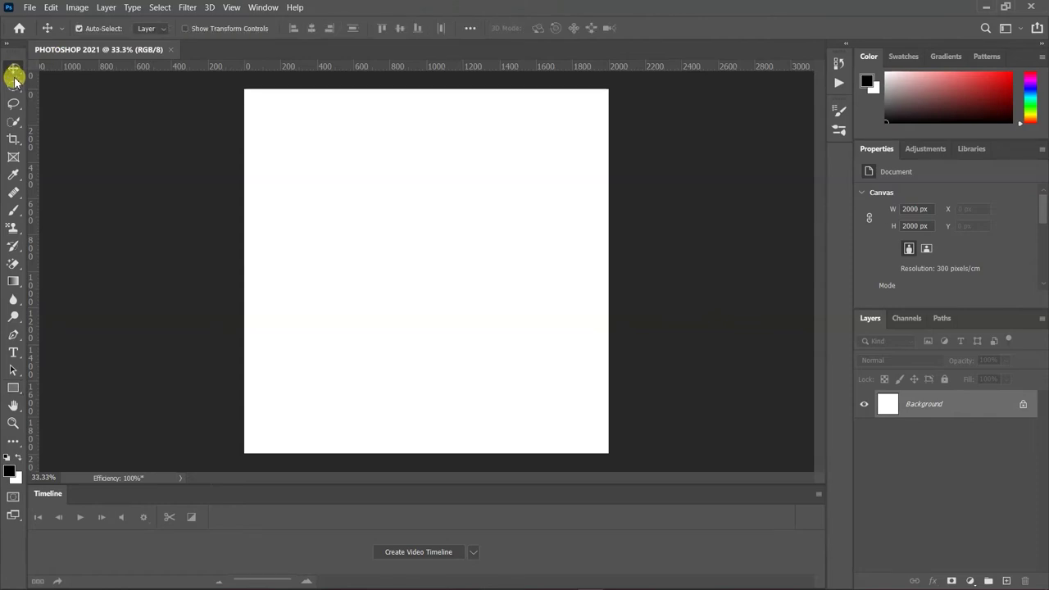
{"action": "left_click", "coordinate": [13, 85]}
{"action": "left_click", "coordinate": [13, 104]}
{"action": "left_click", "coordinate": [13, 121]}
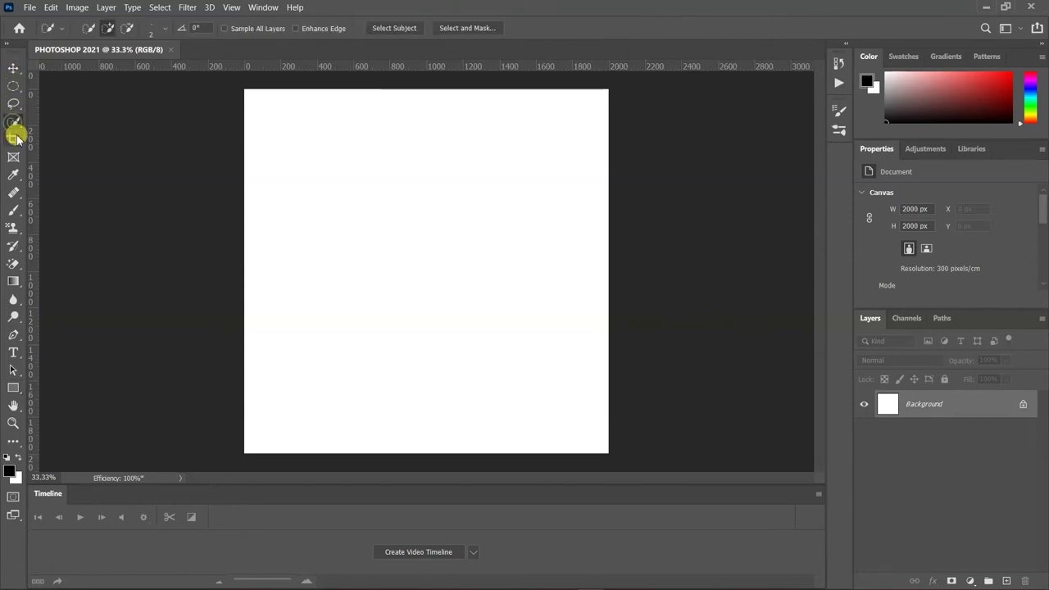
{"action": "left_click", "coordinate": [15, 139]}
{"action": "left_click", "coordinate": [13, 156]}
{"action": "left_click", "coordinate": [13, 174]}
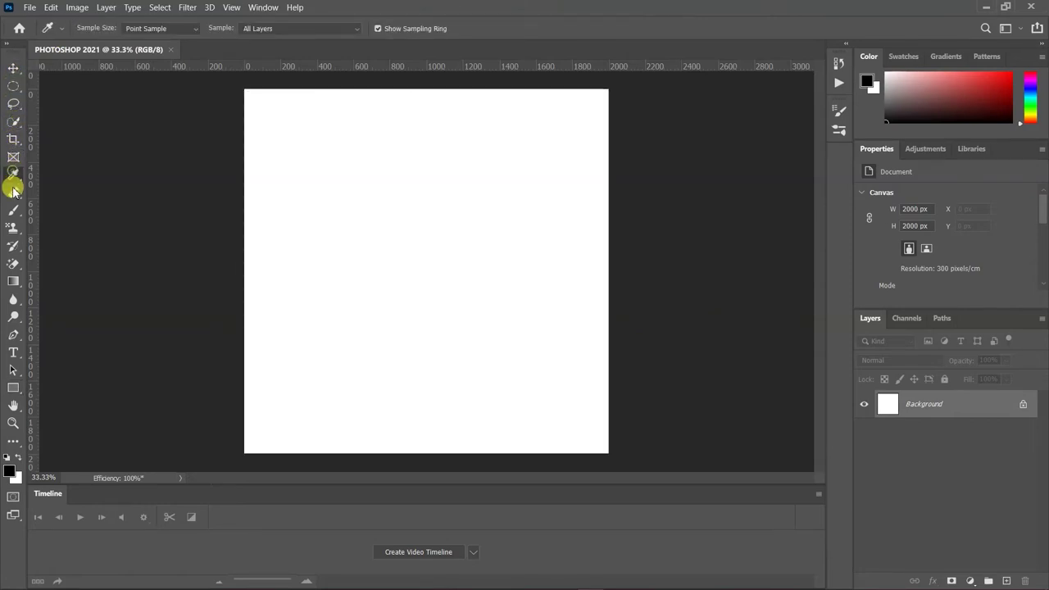
- Look through the options of the healing, Brush, Pattern Stamp, History Brush, eraser, Gradient, Blur and Dodge tools
{"action": "left_click", "coordinate": [14, 194]}
{"action": "left_click", "coordinate": [12, 209]}
{"action": "left_click", "coordinate": [12, 227]}
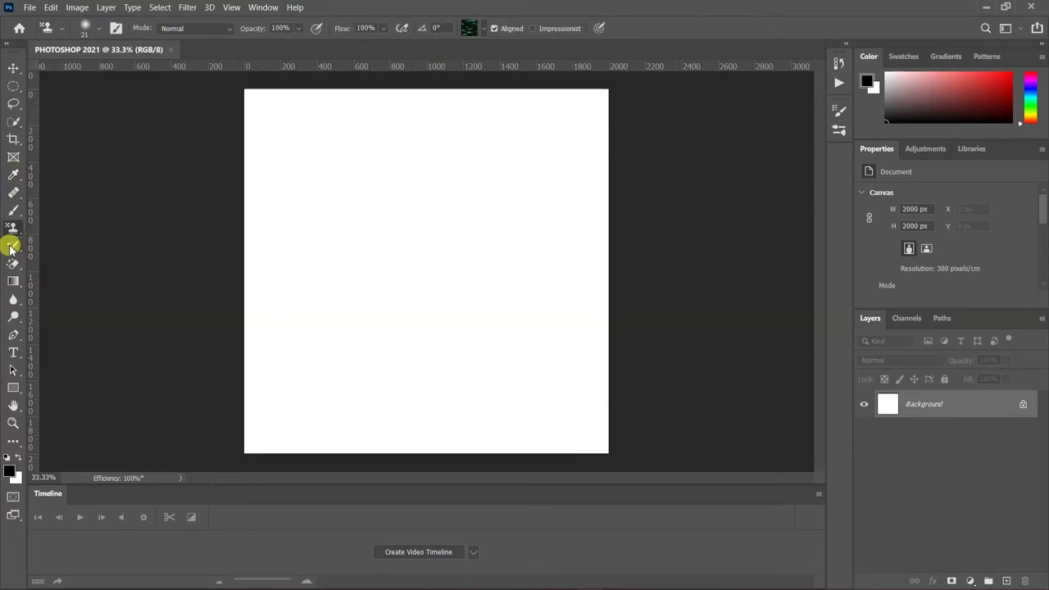
{"action": "left_click", "coordinate": [10, 246]}
{"action": "left_click", "coordinate": [15, 264]}
{"action": "left_click", "coordinate": [15, 282]}
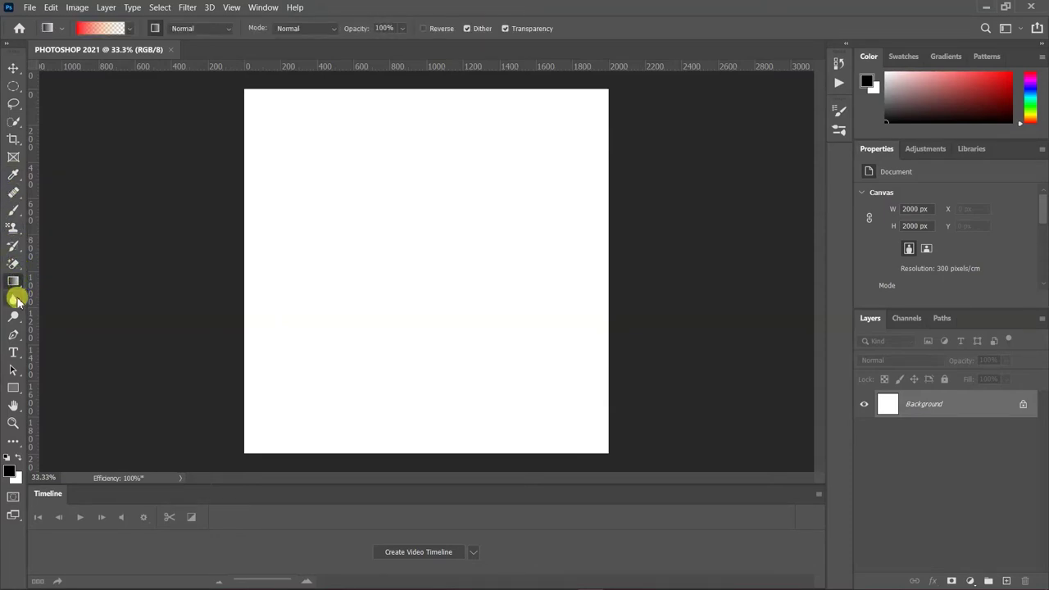
{"action": "left_click", "coordinate": [15, 299]}
{"action": "left_click", "coordinate": [12, 316]}
- Look through the options of the Pen, Type, path selection, Rectangle, Hand and Zoom tools
{"action": "left_click", "coordinate": [13, 333]}
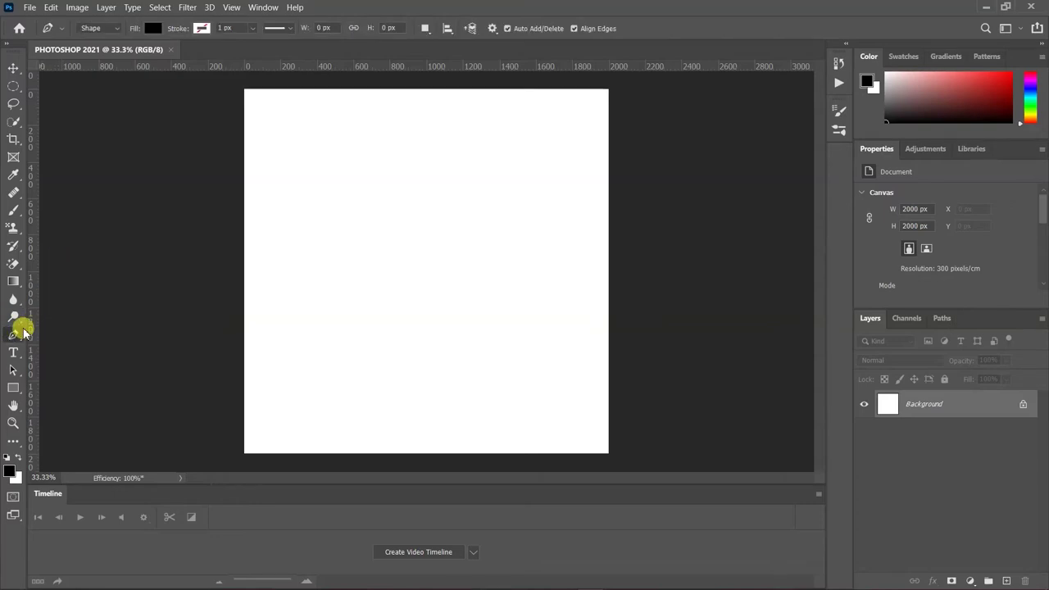
{"action": "left_click", "coordinate": [14, 350]}
{"action": "left_click", "coordinate": [14, 371]}
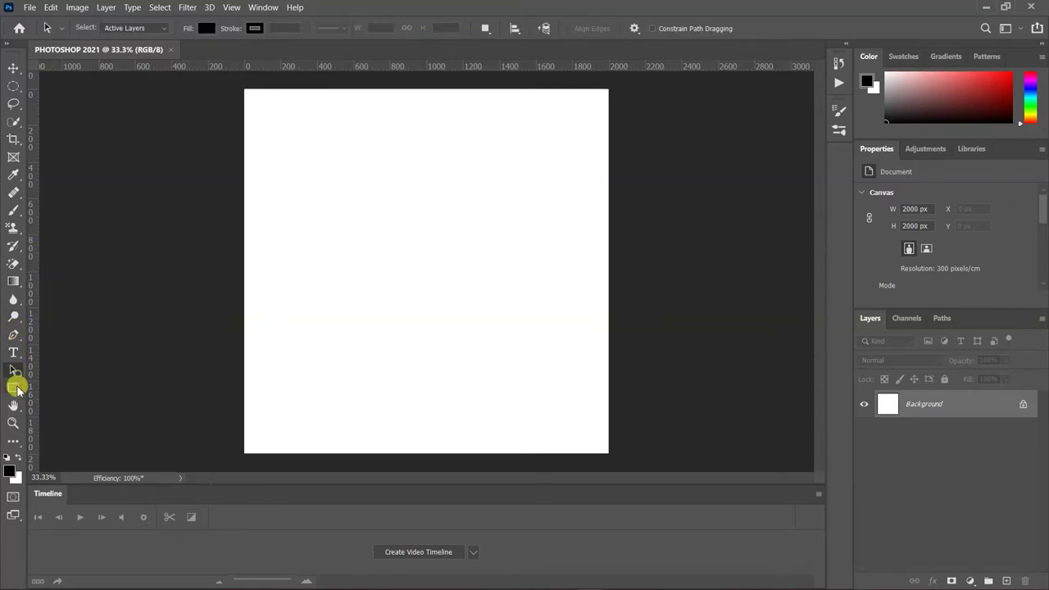
{"action": "left_click", "coordinate": [15, 388]}
{"action": "left_click", "coordinate": [13, 405]}
{"action": "left_click", "coordinate": [13, 423]}
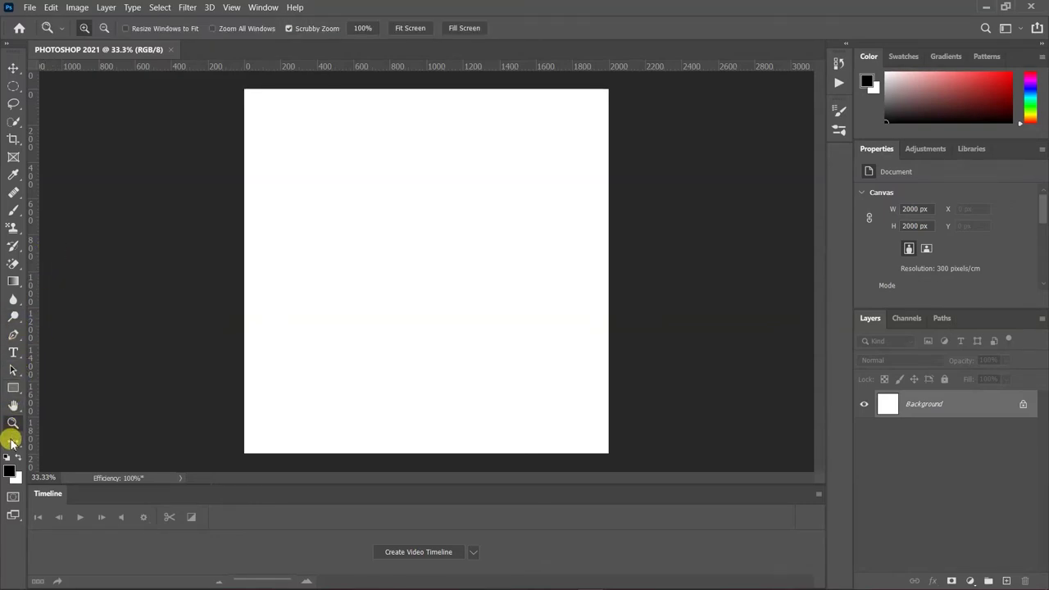
- Review the tools in reverse order from the Hand tool back to the Pattern Stamp tool
{"action": "left_click", "coordinate": [14, 404]}
{"action": "left_click", "coordinate": [14, 389]}
{"action": "left_click", "coordinate": [14, 371]}
{"action": "left_click", "coordinate": [14, 351]}
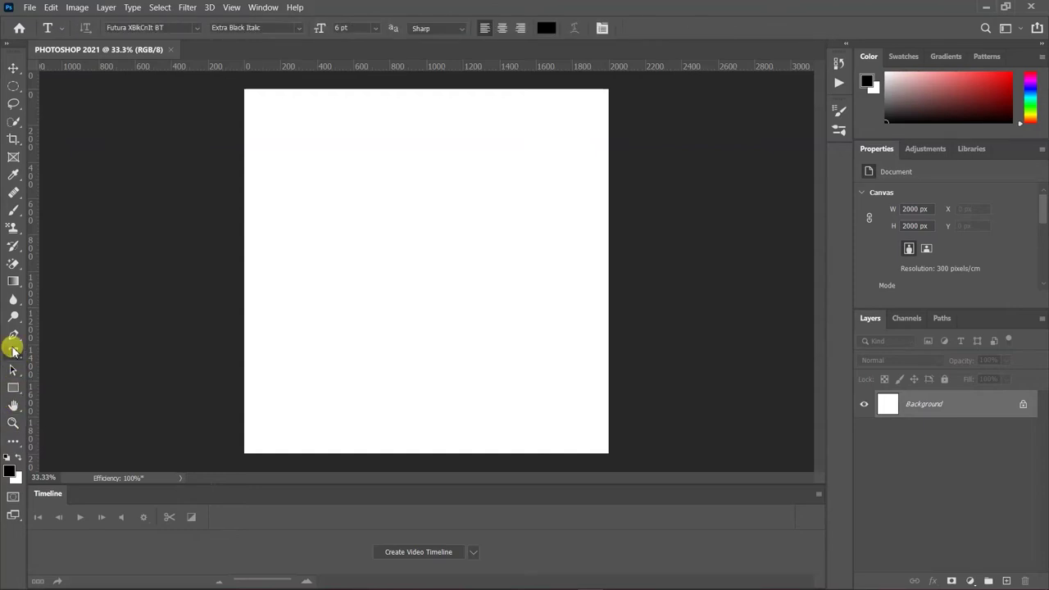
{"action": "left_click", "coordinate": [13, 334]}
{"action": "left_click", "coordinate": [13, 299]}
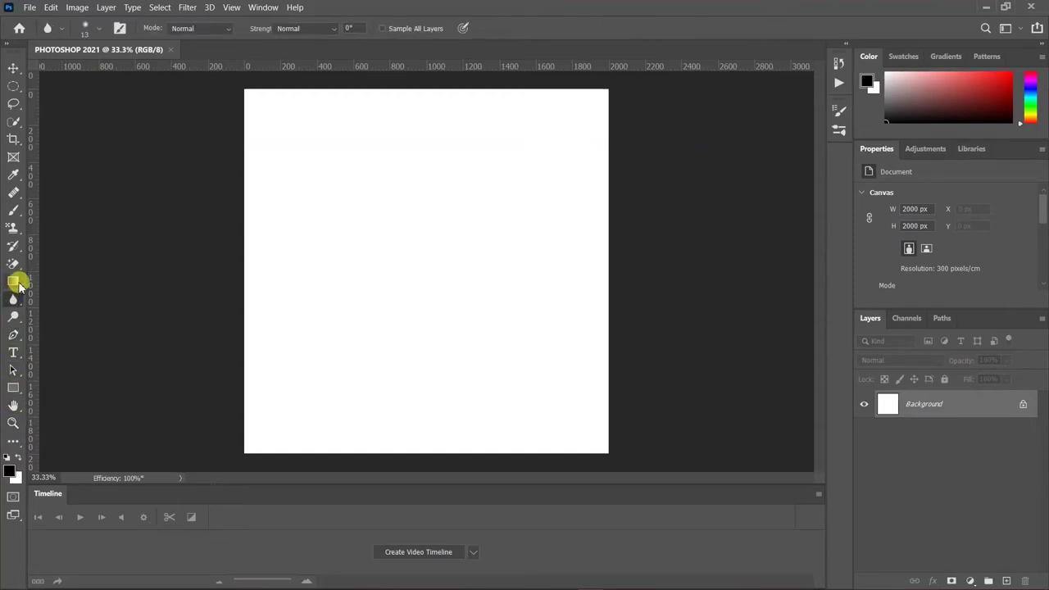
{"action": "left_click", "coordinate": [13, 246]}
{"action": "left_click", "coordinate": [12, 228]}
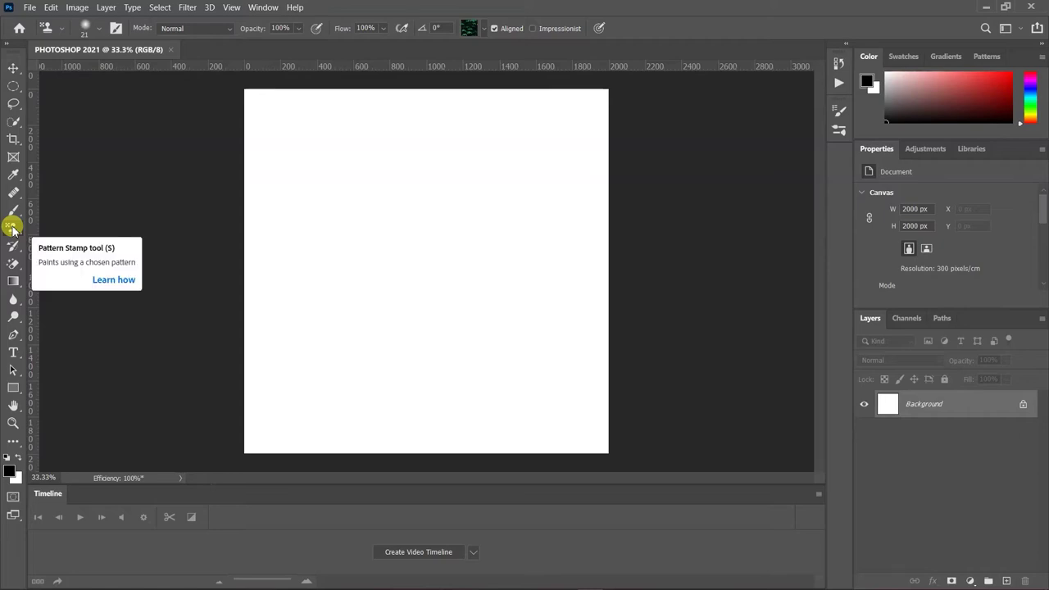